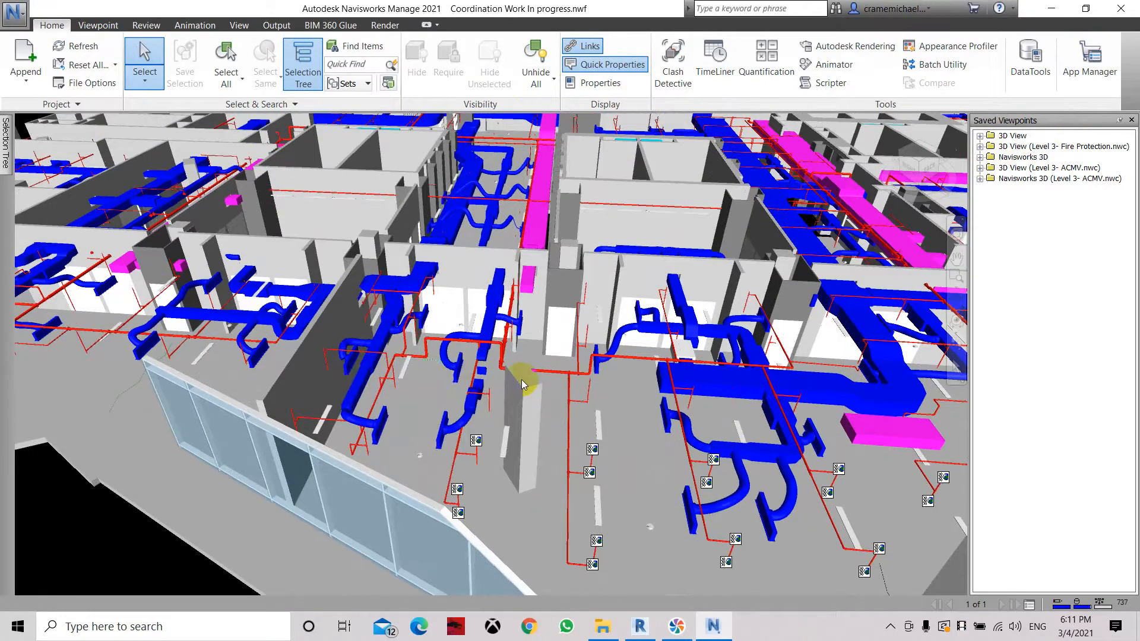
Examine the ductwork, fire protection piping and walls of the Level 3 coordination model from several angles and up close.
mouse_move(523, 384)
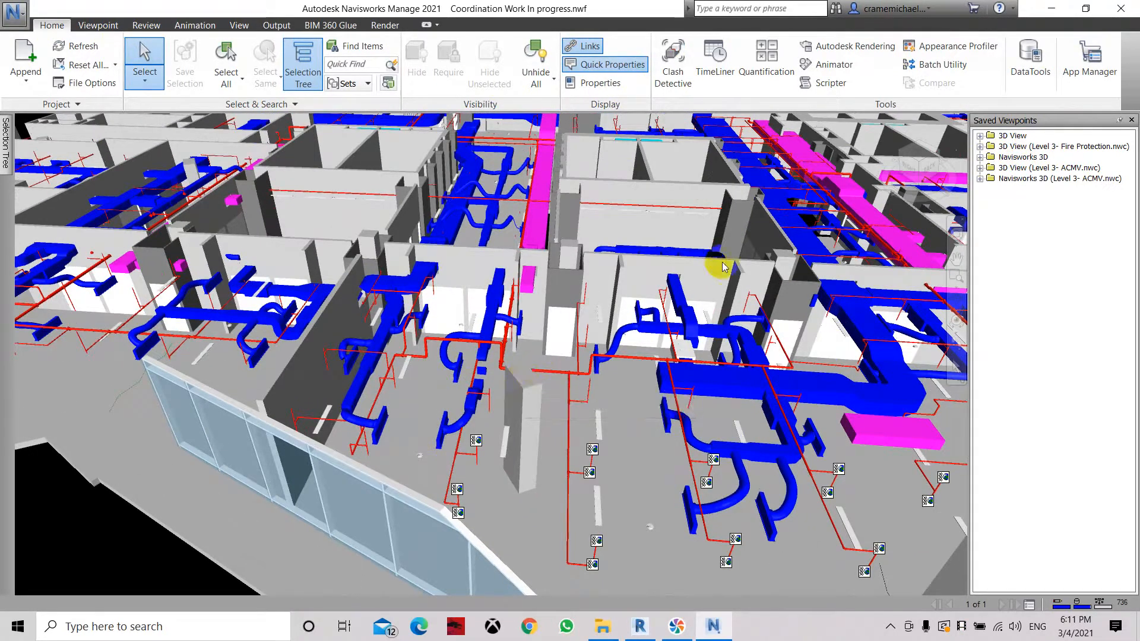
left_click_drag(929, 170, 876, 162)
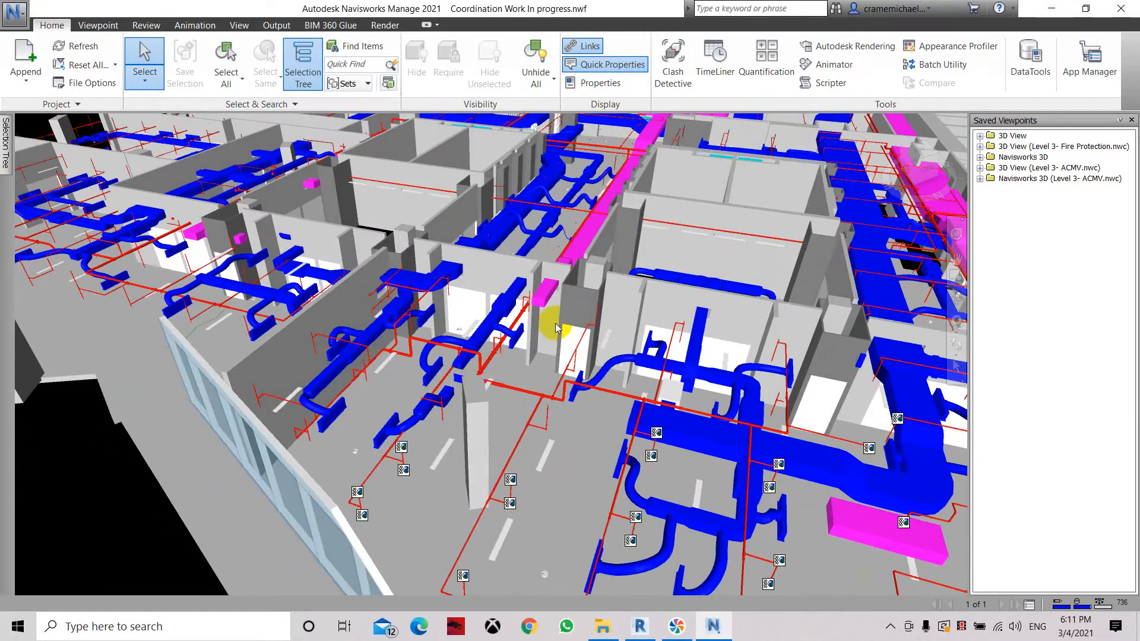
left_click_drag(926, 163, 27, 159)
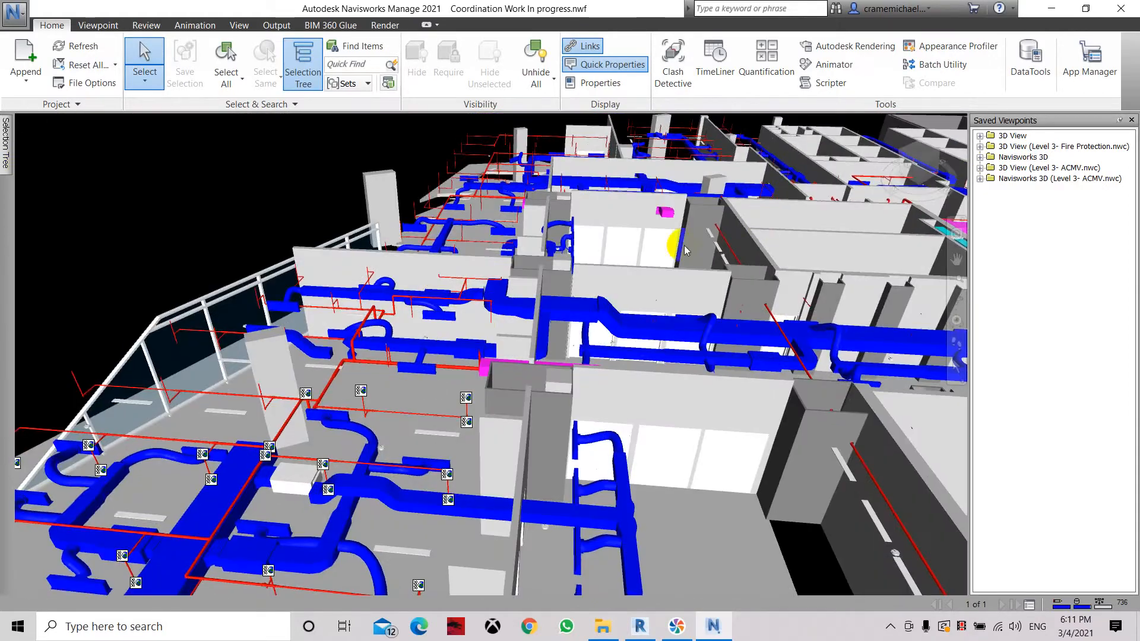
left_click_drag(919, 169, 202, 176)
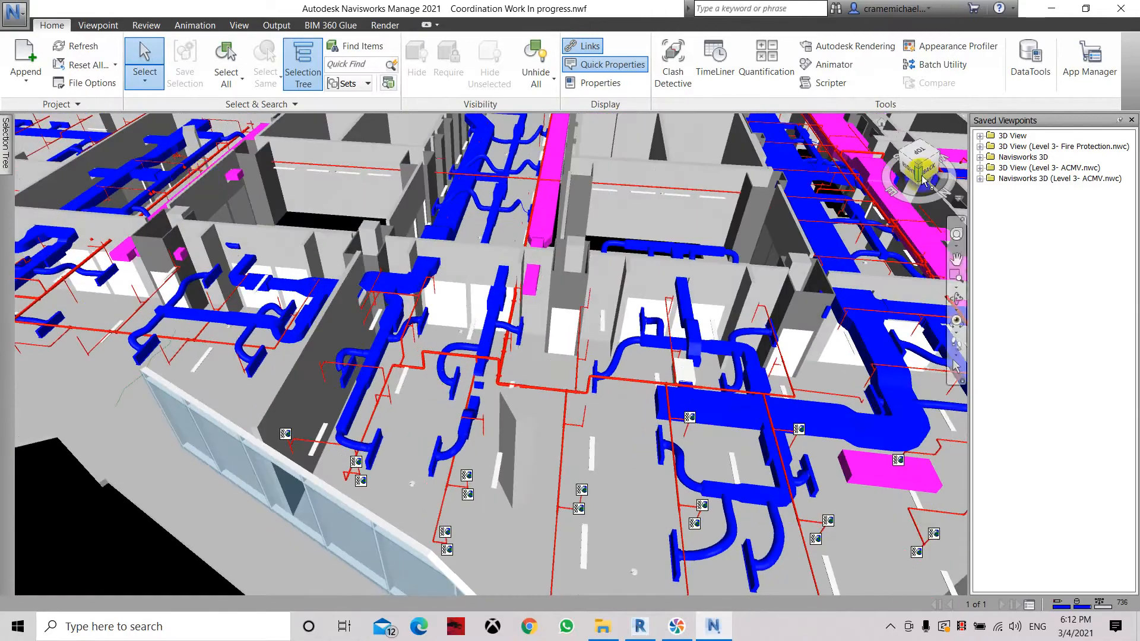
scroll(508, 309, "up", 4)
scroll(509, 257, "up", 3)
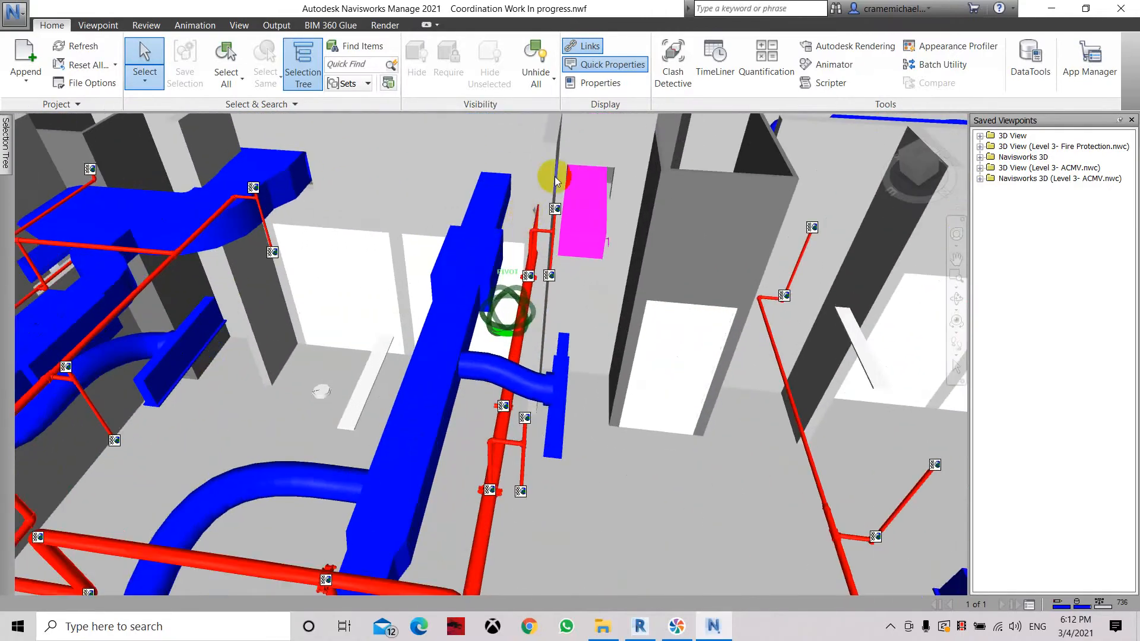
mouse_move(934, 167)
left_mouse_down()
mouse_move(915, 146)
mouse_move(912, 162)
left_mouse_up()
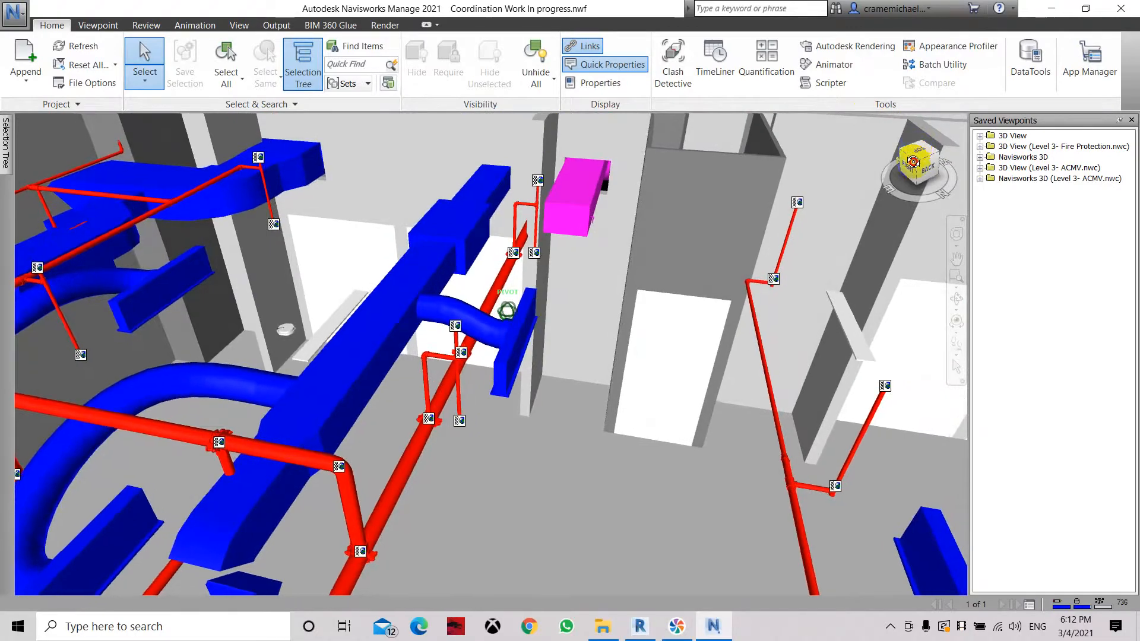
scroll(522, 243, "down", 10)
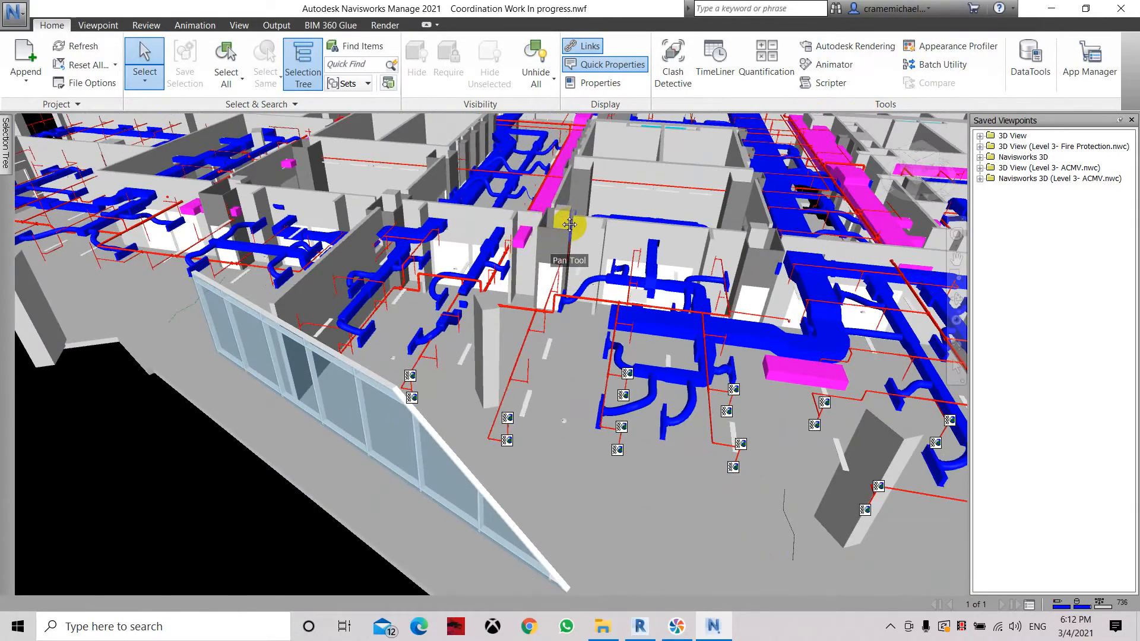
middle_click_drag(569, 224, 543, 321)
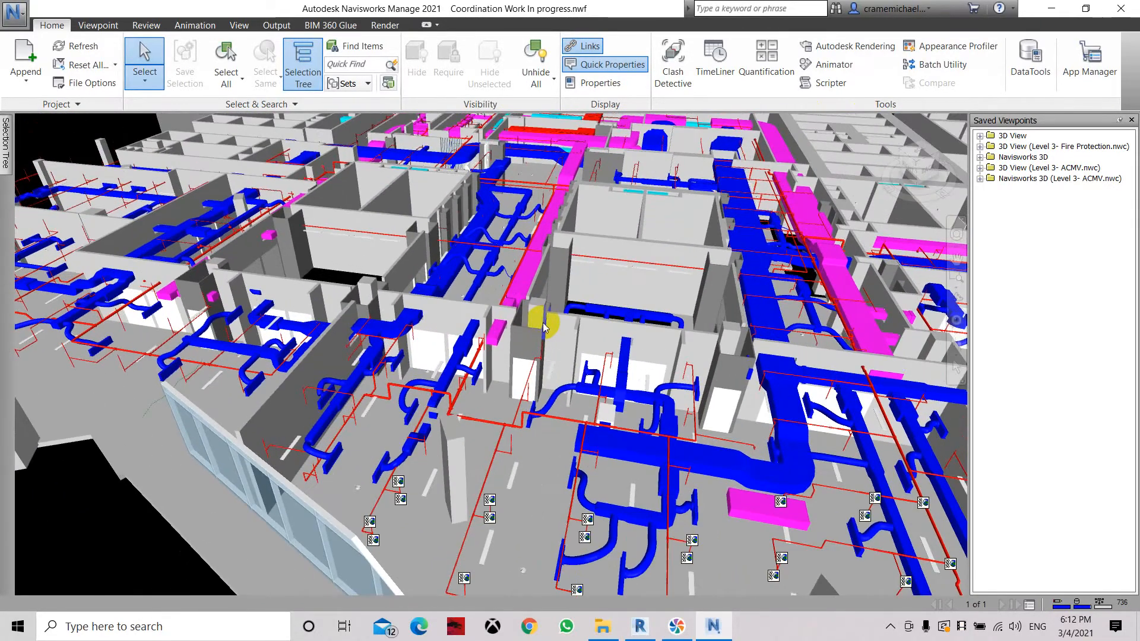
Open the Clash Detective and collapse its list of tests to give the Test 1 settings more room.
left_click(677, 68)
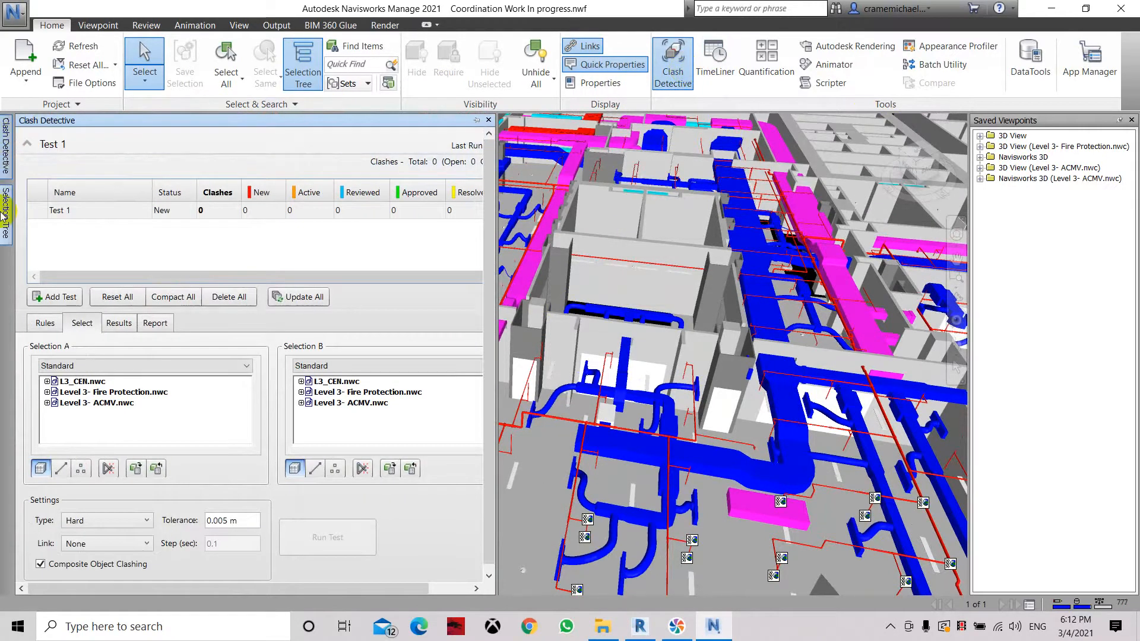
left_click(488, 121)
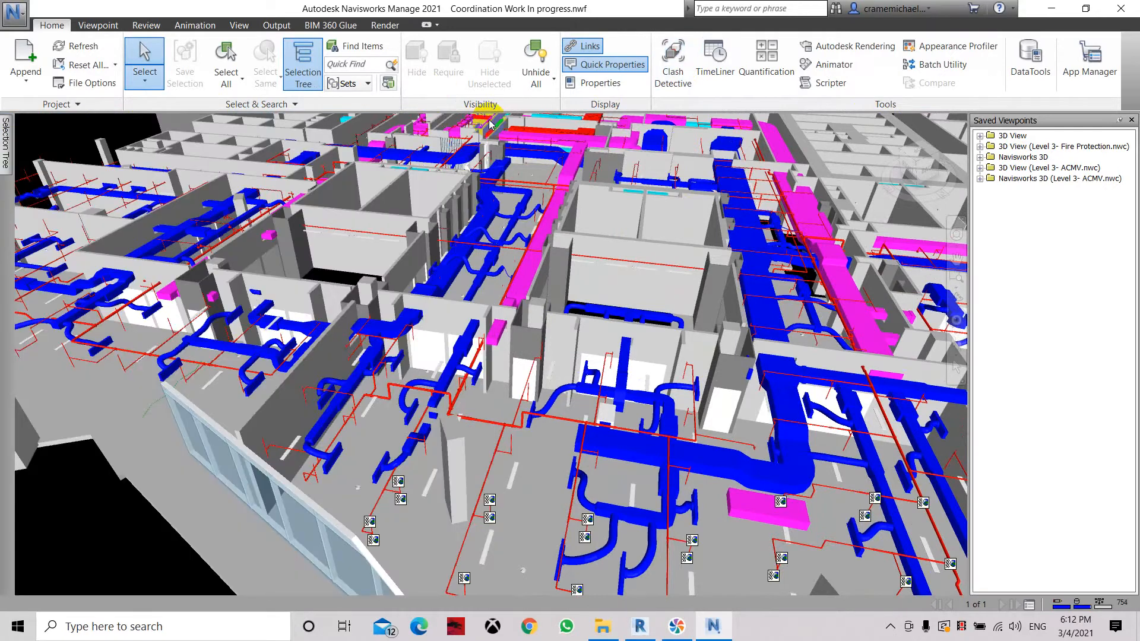
left_click(659, 76)
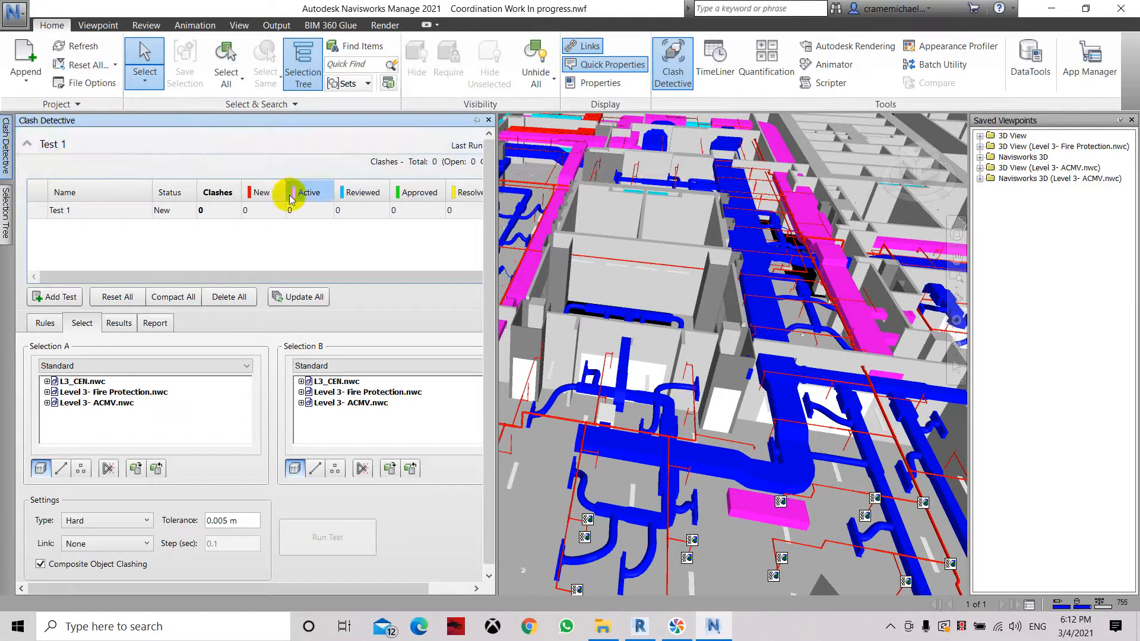
left_click(27, 146)
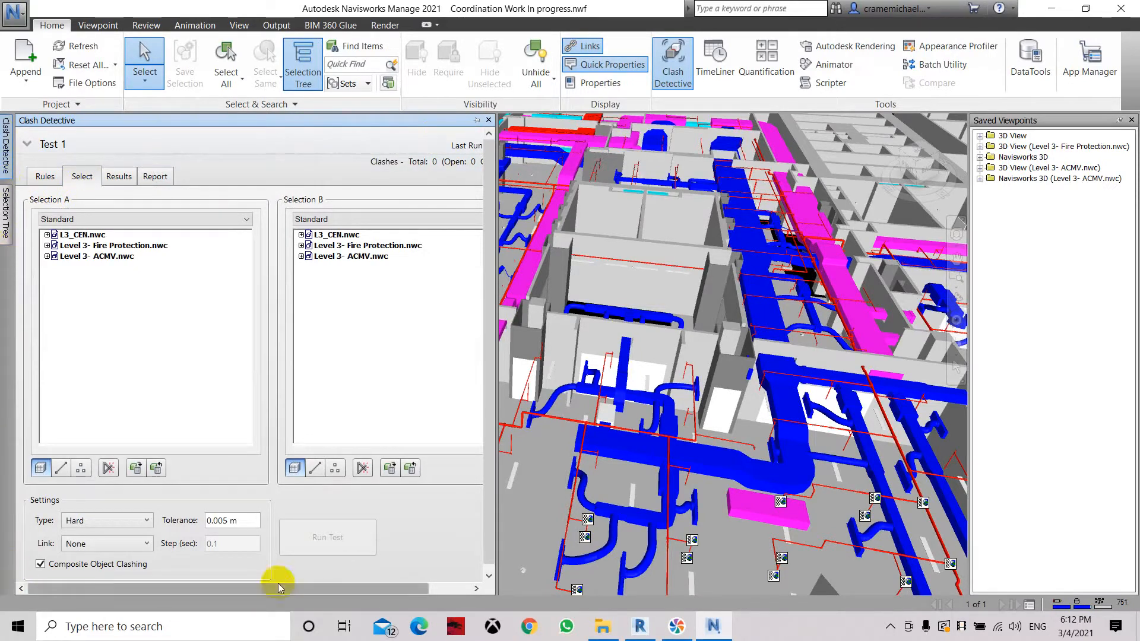
left_click(488, 120)
left_click(670, 69)
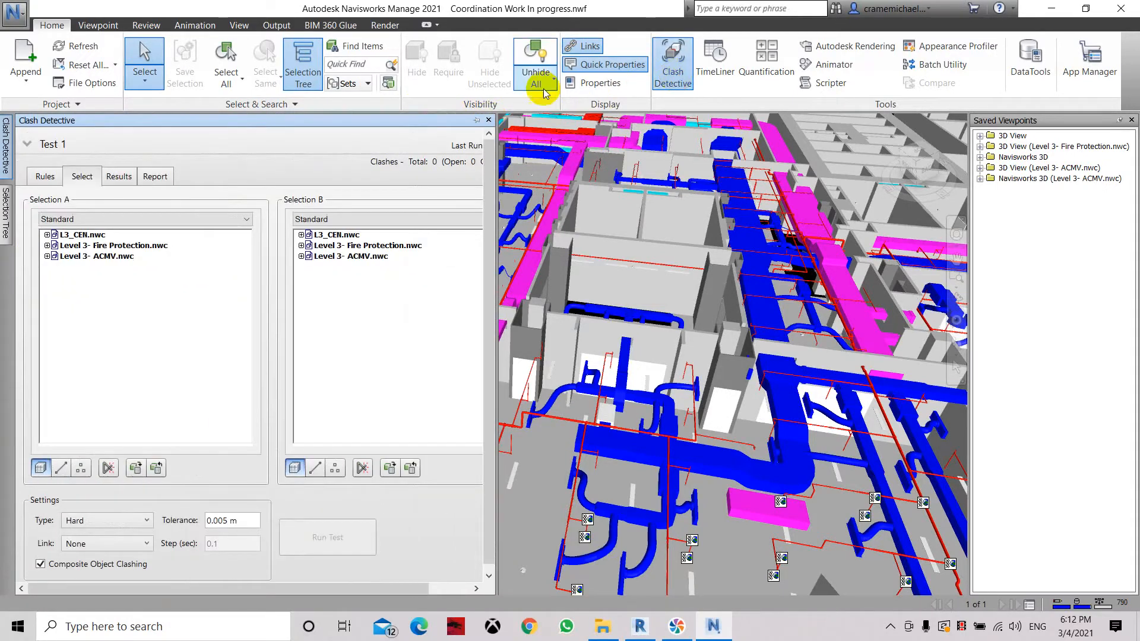
left_click(26, 146)
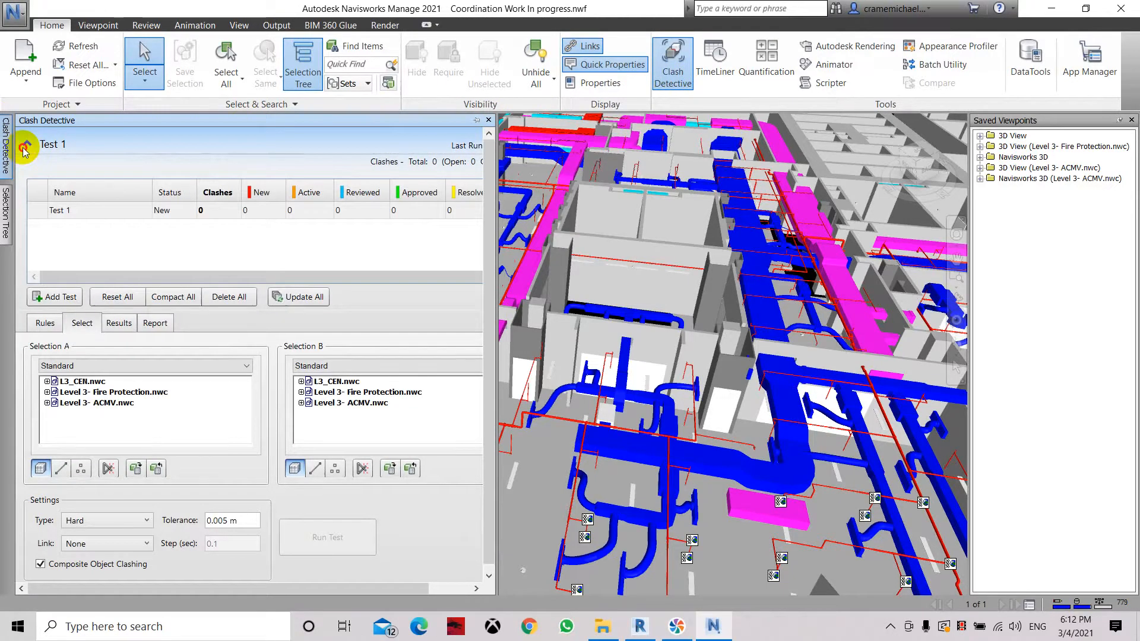
left_click(25, 148)
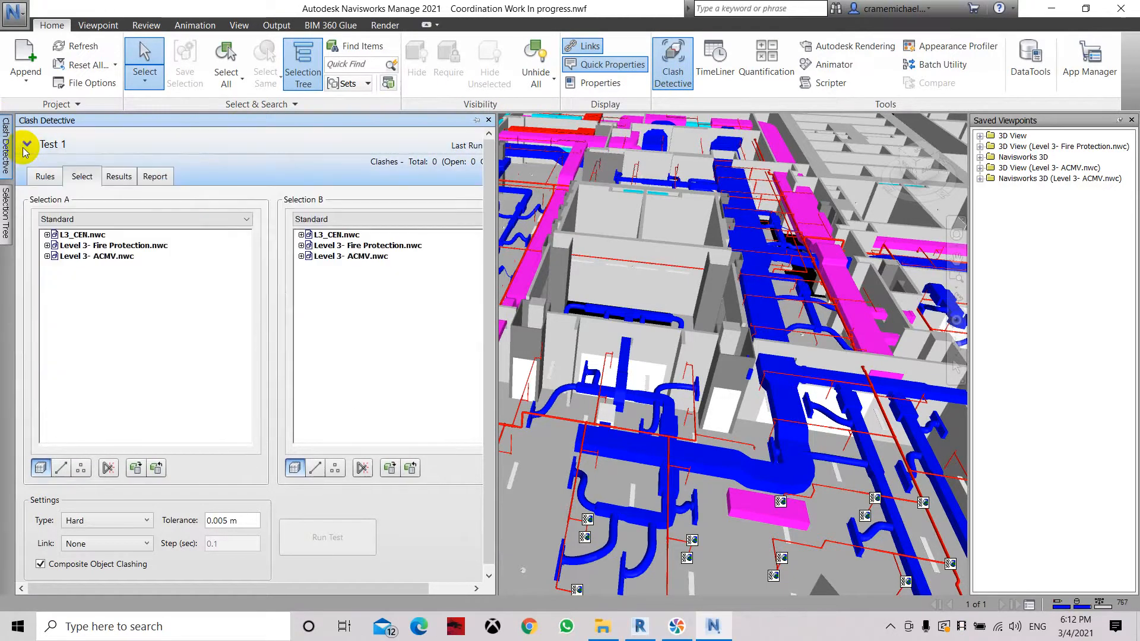
Set up Test 1 with L3_CEN.nwc against Level 3- ACMV.nwc, using type Hard (Conservative), and run the test.
left_click(37, 176)
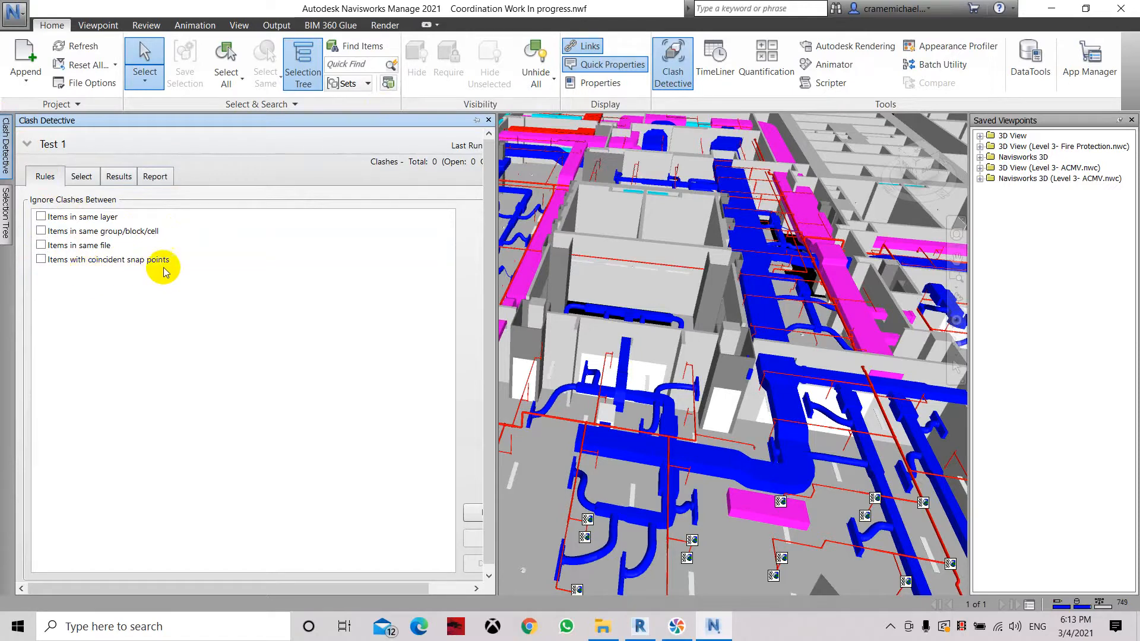
left_click(72, 178)
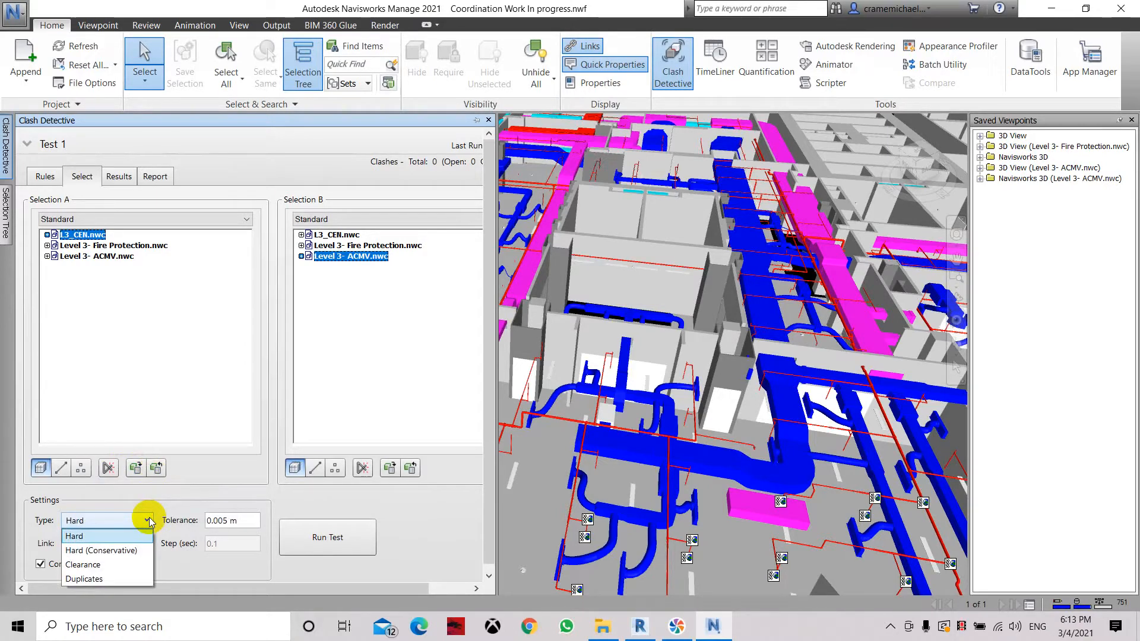
left_click(136, 551)
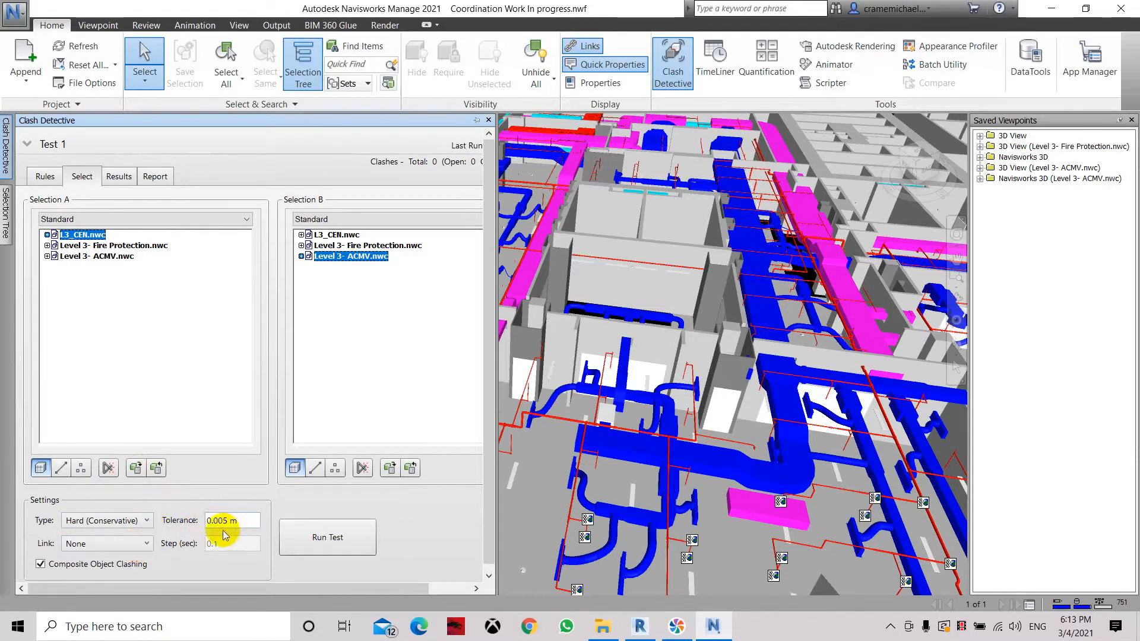
left_click(145, 544)
left_click(146, 542)
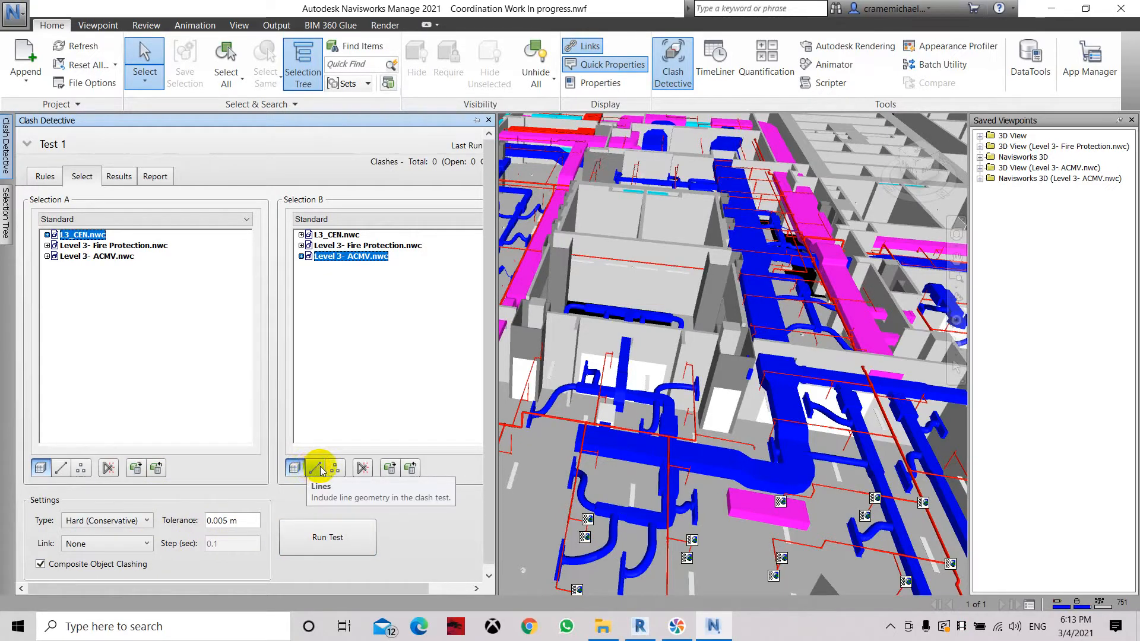
left_click(336, 544)
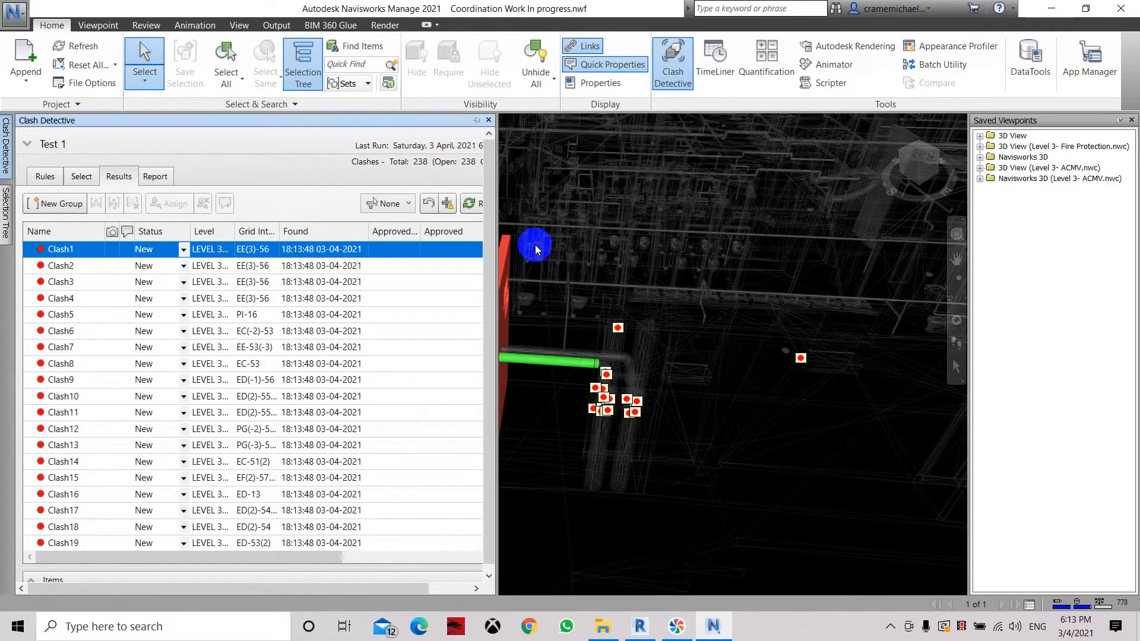
Inspect Clash1 in the model from several angles, both at a distance and close to the clashing wall and pipe.
scroll(851, 271, "down", 1)
scroll(851, 271, "down", 4)
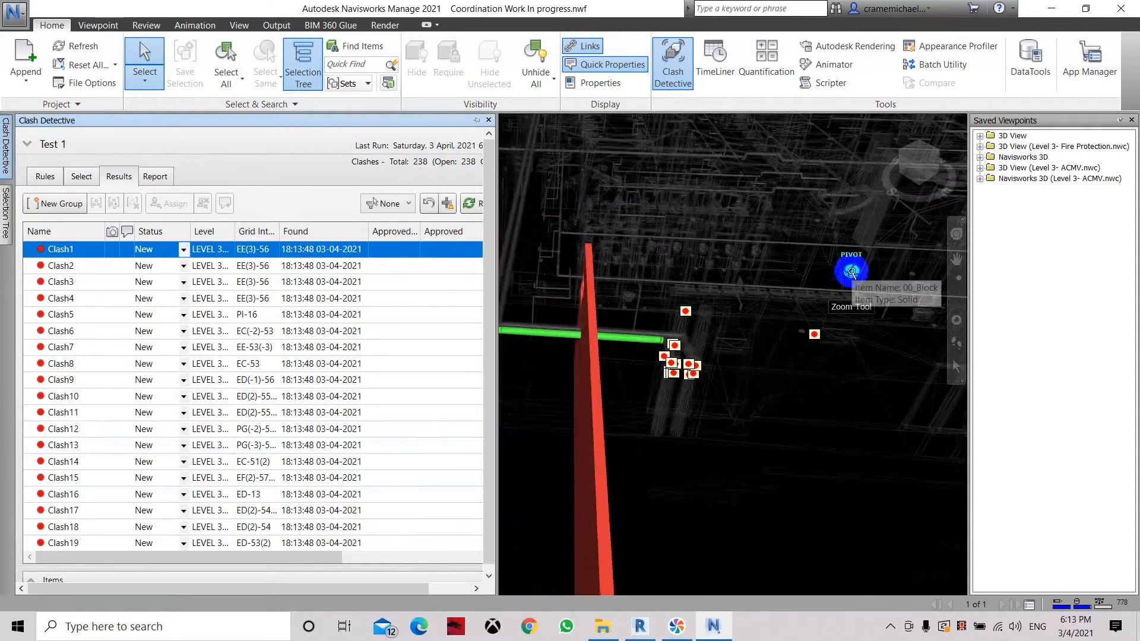
mouse_move(927, 185)
left_mouse_down()
mouse_move(789, 168)
mouse_move(39, 168)
left_mouse_up()
mouse_move(5, 169)
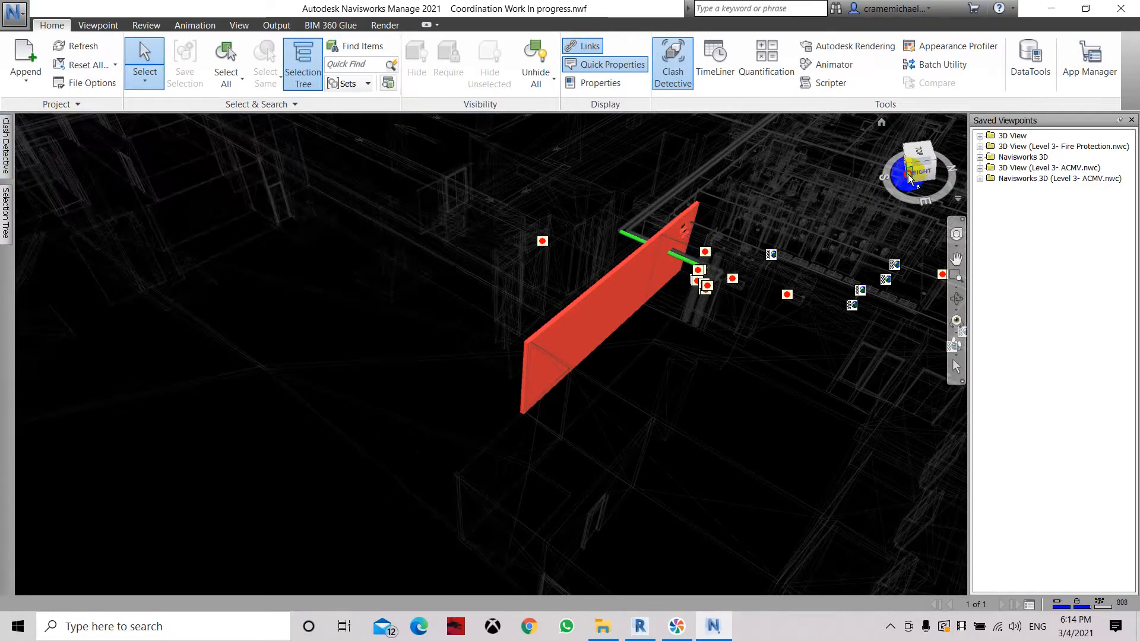
mouse_move(908, 174)
left_mouse_down()
mouse_move(886, 162)
mouse_move(788, 178)
left_mouse_up()
scroll(695, 254, "up", 6)
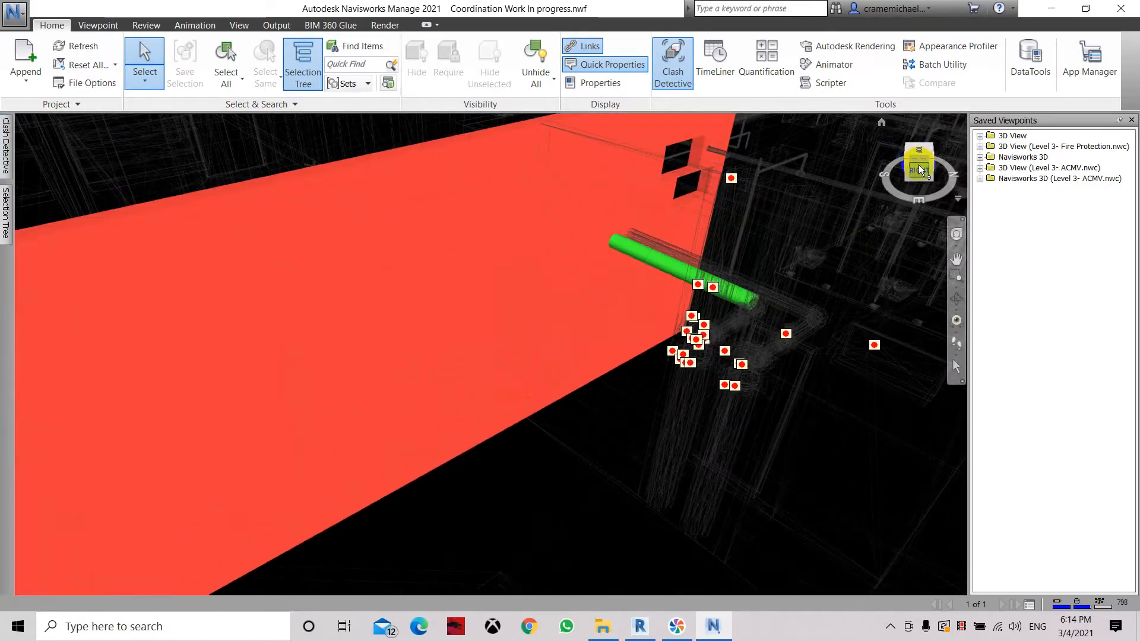
left_click_drag(918, 165, 890, 170)
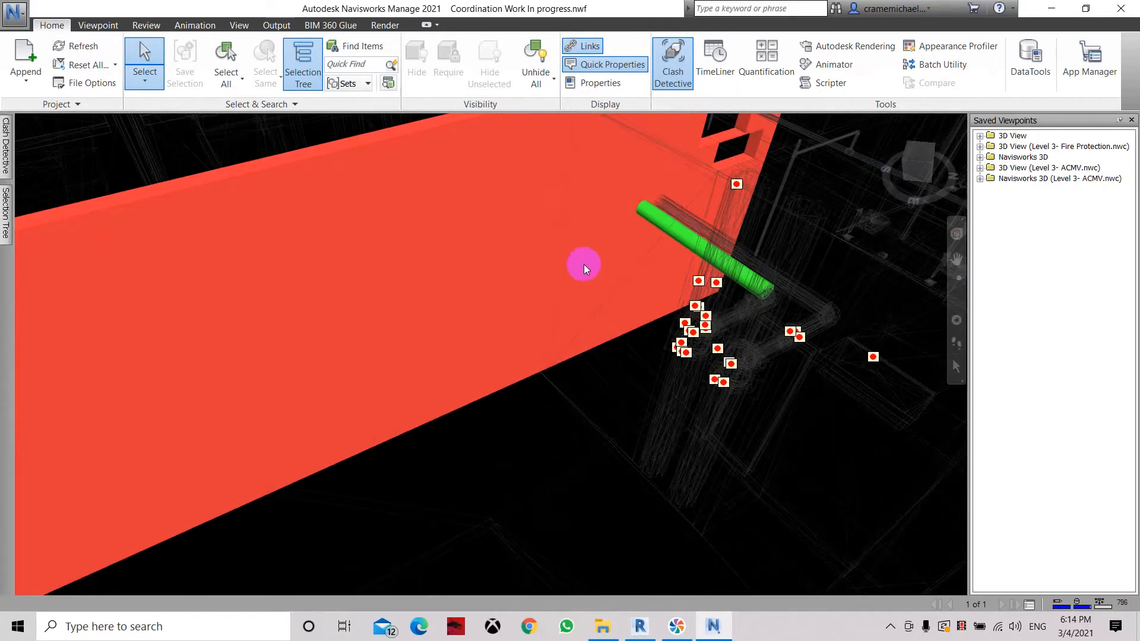
scroll(585, 268, "down", 2)
Show Clash2 in the model and look through the whole list of clash results.
left_click(5, 157)
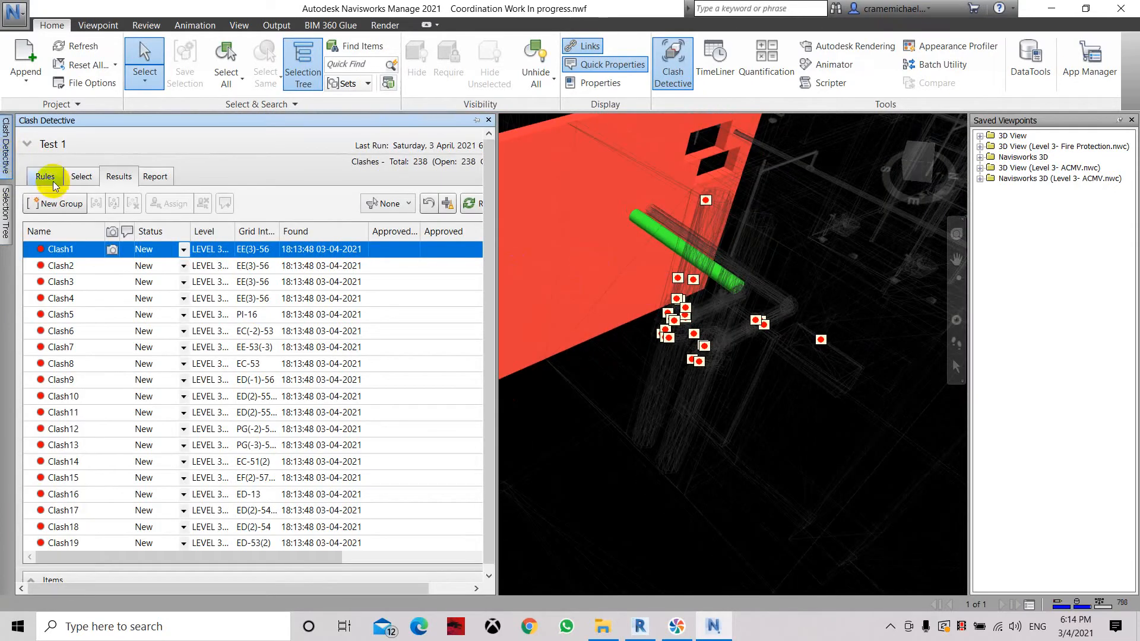
left_click(86, 269)
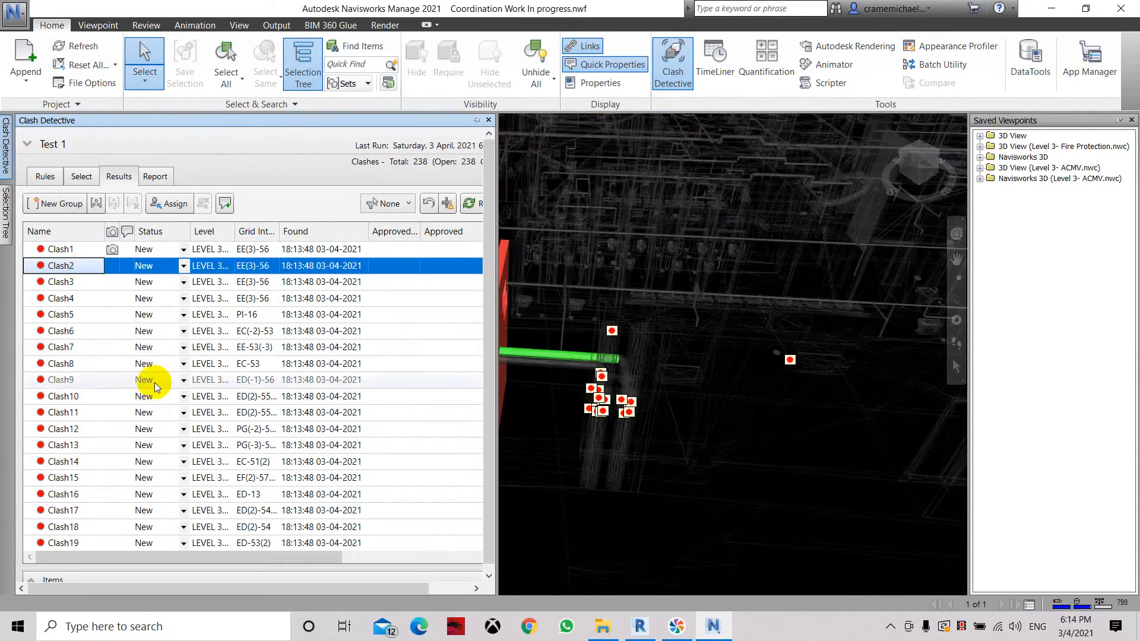
scroll(155, 383, "down", 20)
scroll(154, 382, "down", 13)
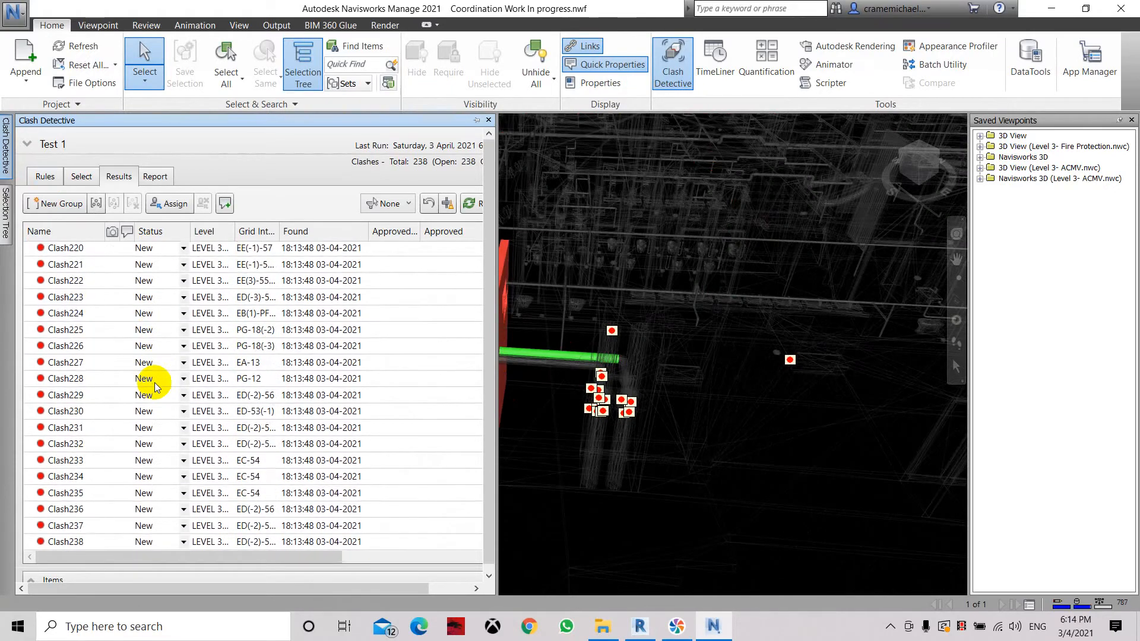
scroll(154, 383, "up", 20)
scroll(154, 383, "up", 20)
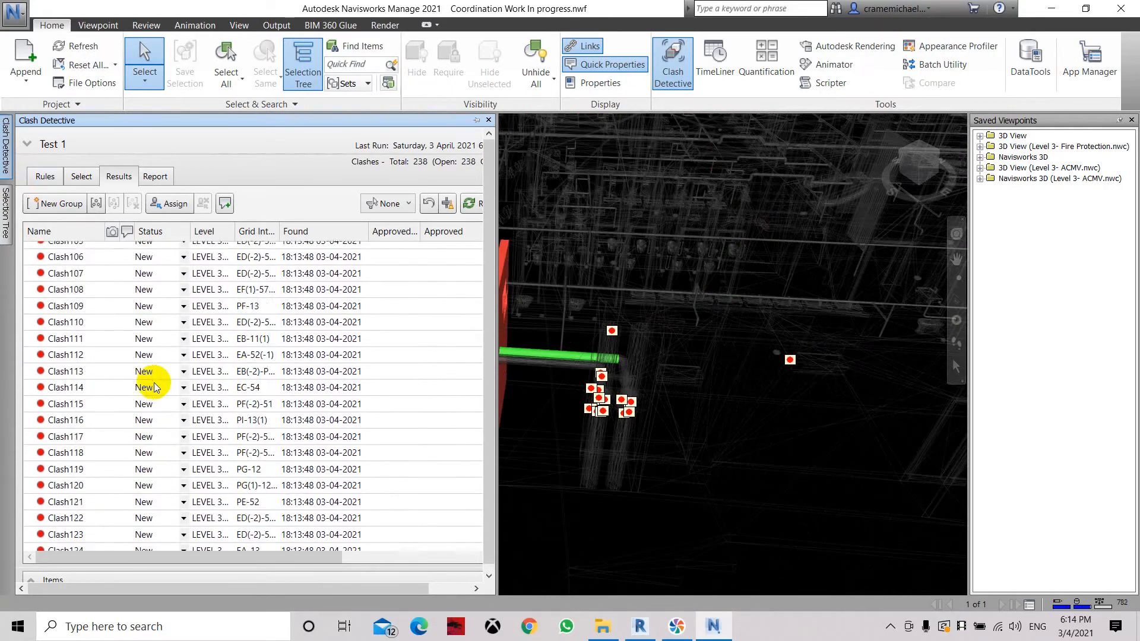
scroll(154, 383, "up", 1)
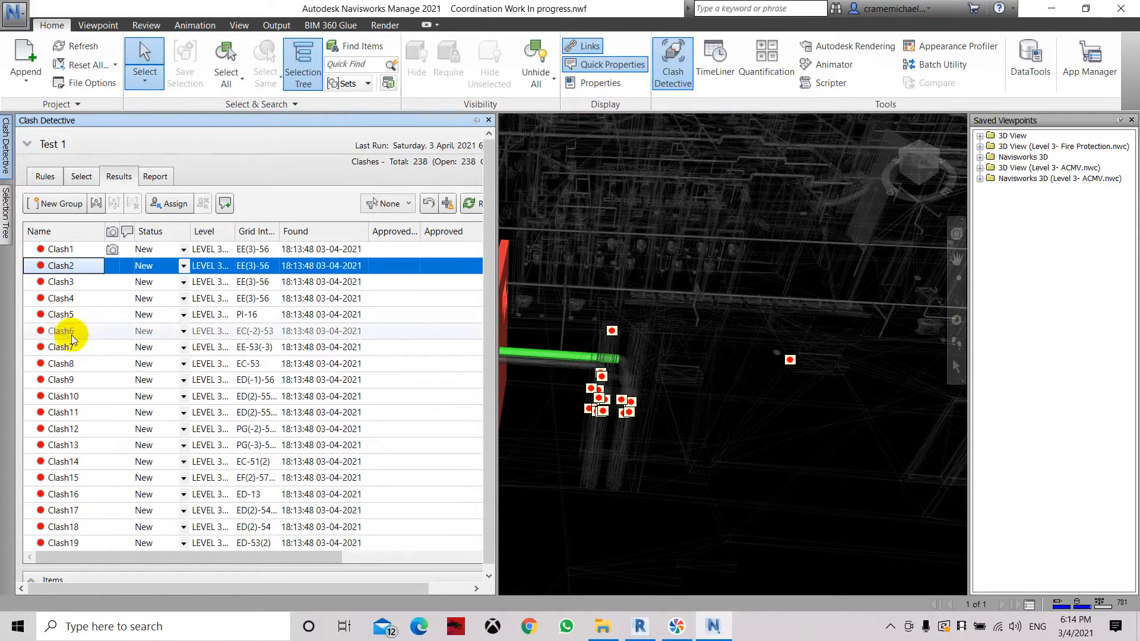
Show Clash5 in the model and examine where the duct meets the wall from several angles.
left_click(66, 315)
scroll(878, 211, "up", 6)
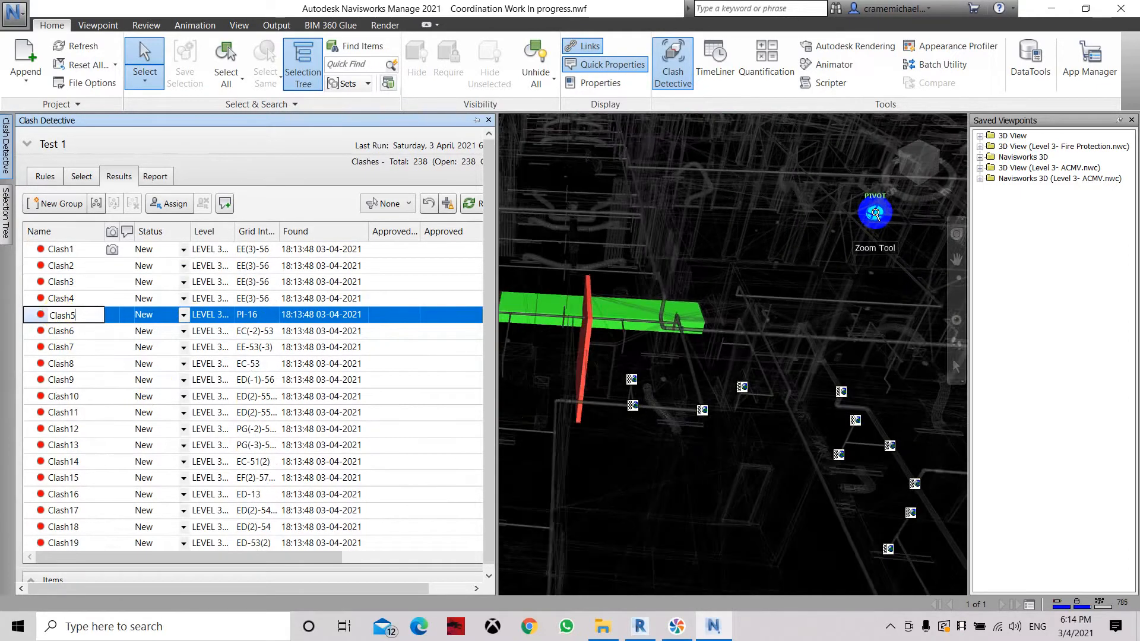
scroll(628, 309, "up", 3)
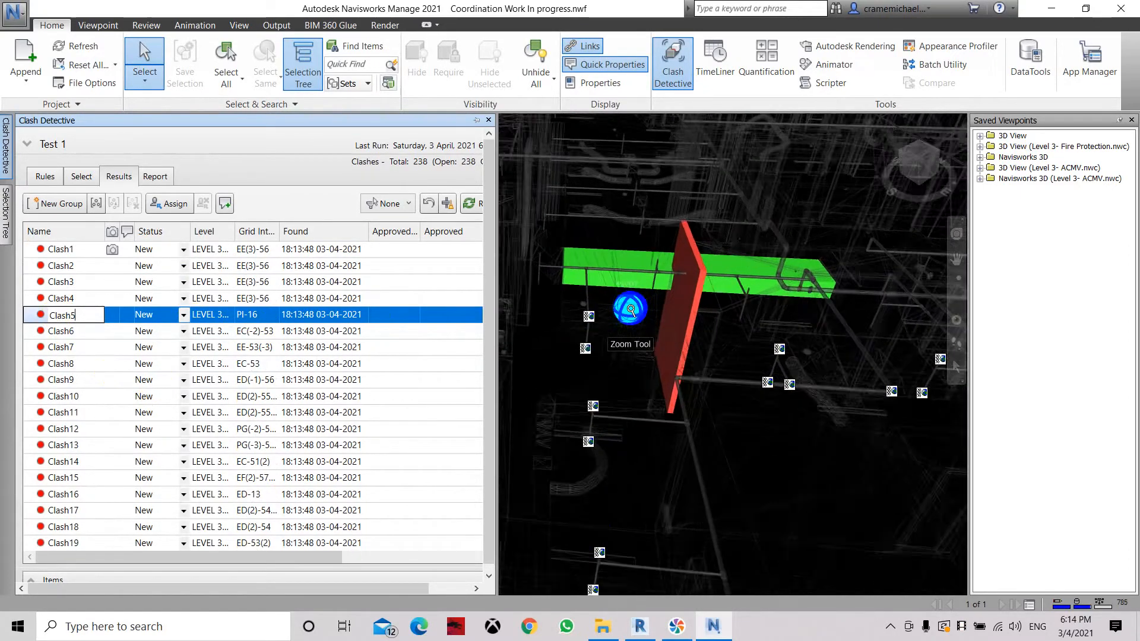
left_click_drag(918, 178, 799, 180)
scroll(790, 321, "up", 2)
scroll(790, 320, "down", 2)
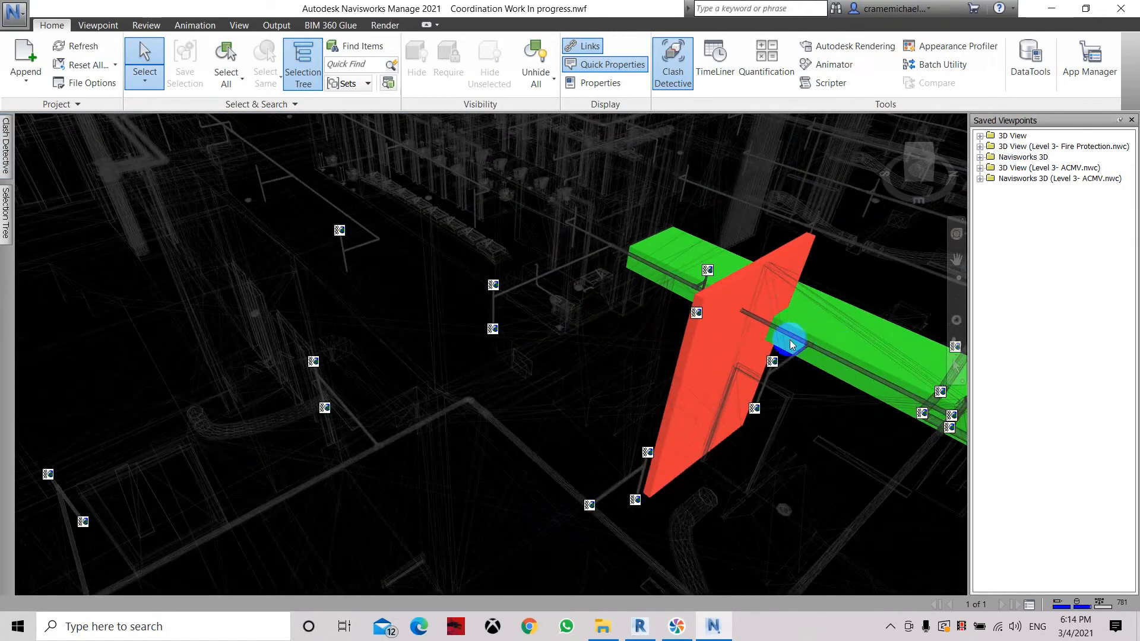
left_click_drag(903, 171, 875, 143)
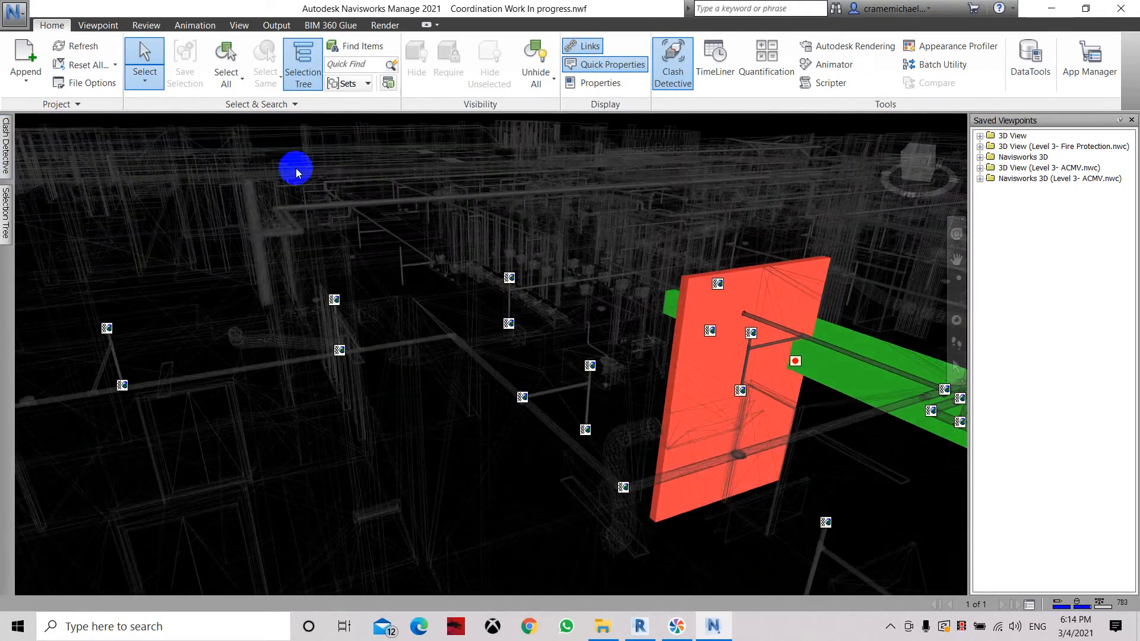
Show Clash8 in the model, view it closer, and set its status to Reviewed.
left_click(8, 165)
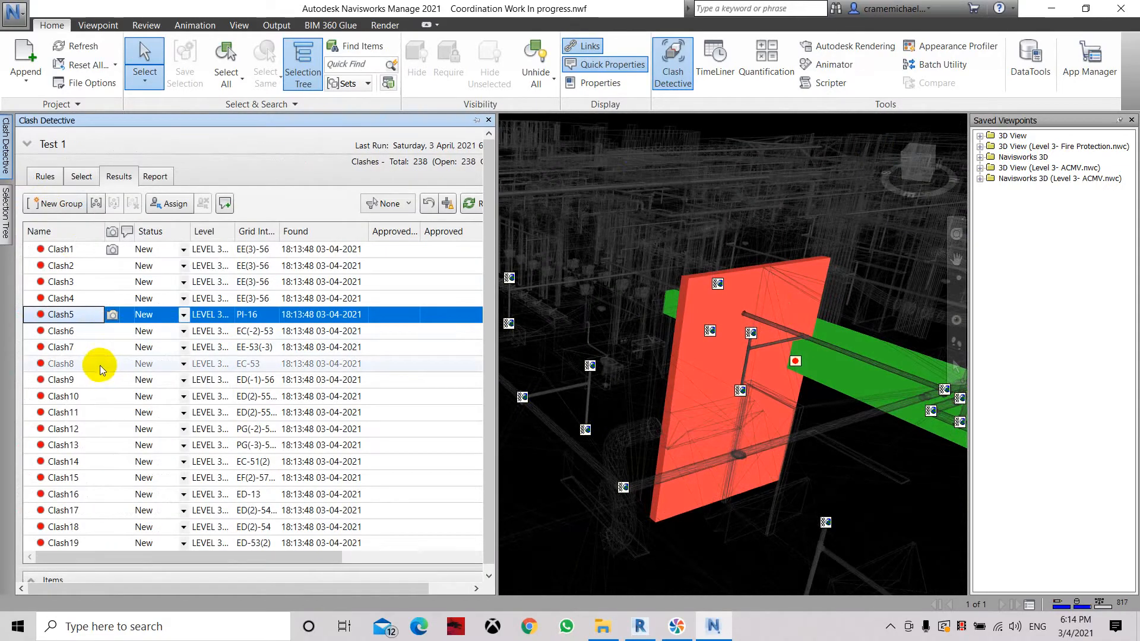
left_click(98, 364)
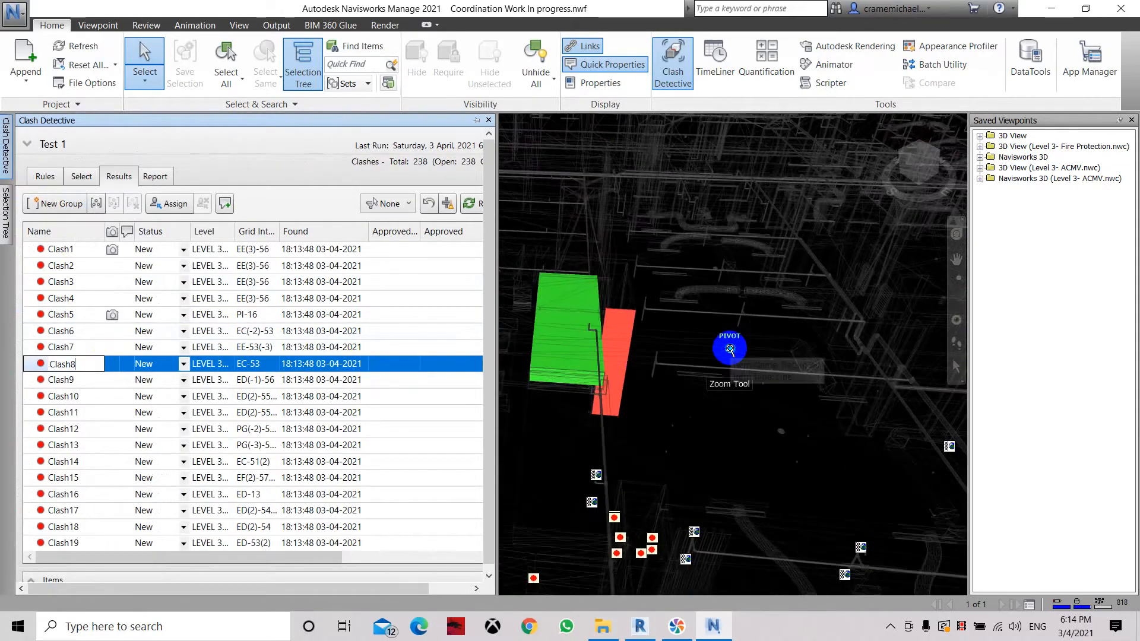
scroll(597, 353, "up", 1)
mouse_move(909, 165)
left_mouse_down()
mouse_move(864, 162)
mouse_move(899, 165)
left_mouse_up()
mouse_move(7, 149)
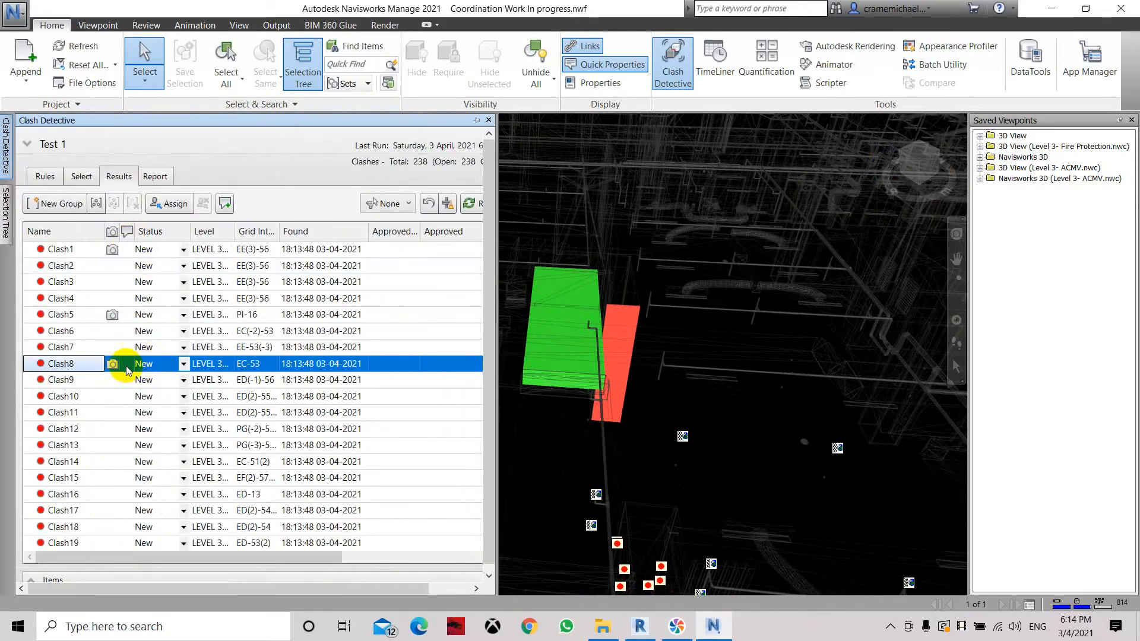
left_click(183, 364)
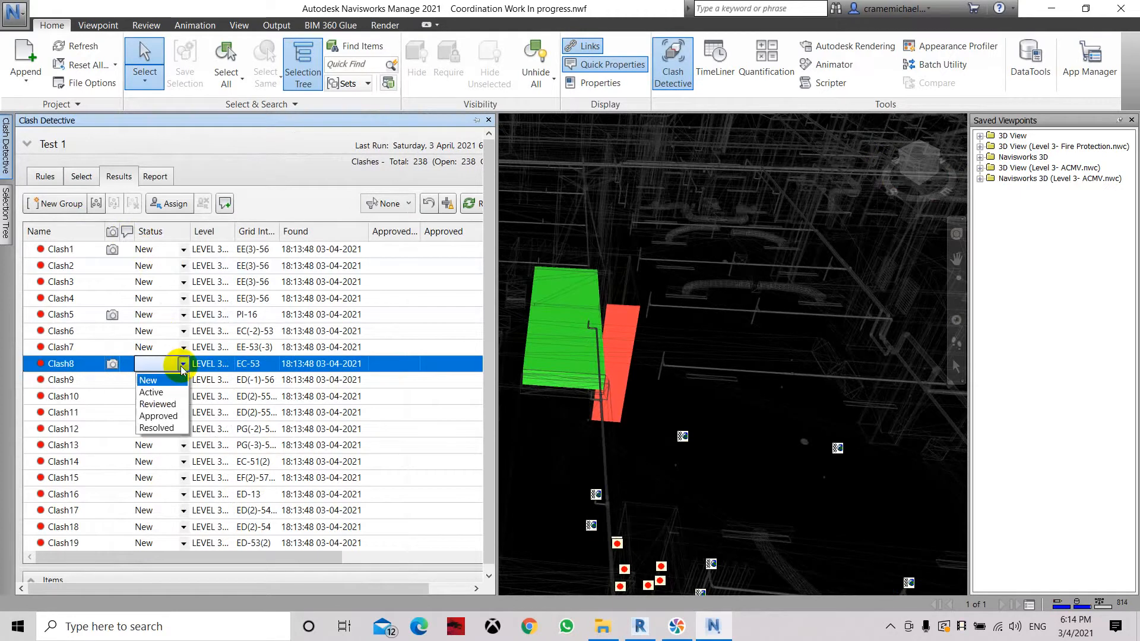
left_click(171, 406)
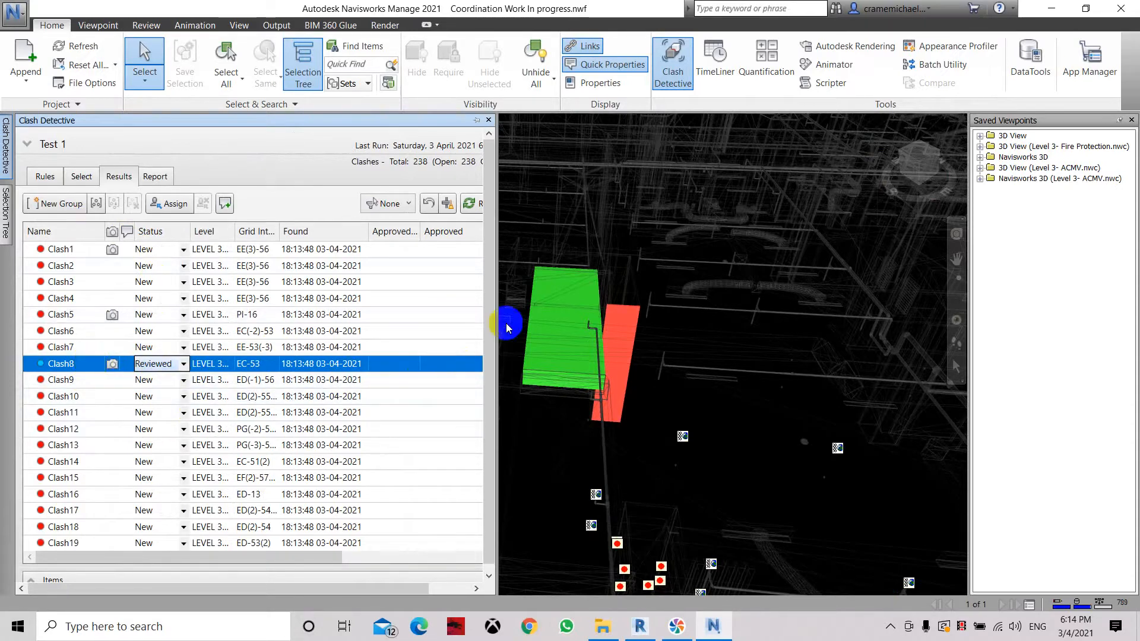
Show Clash10 in the model, inspect where the duct crosses the wall, and set its status to Reviewed.
left_click(64, 396)
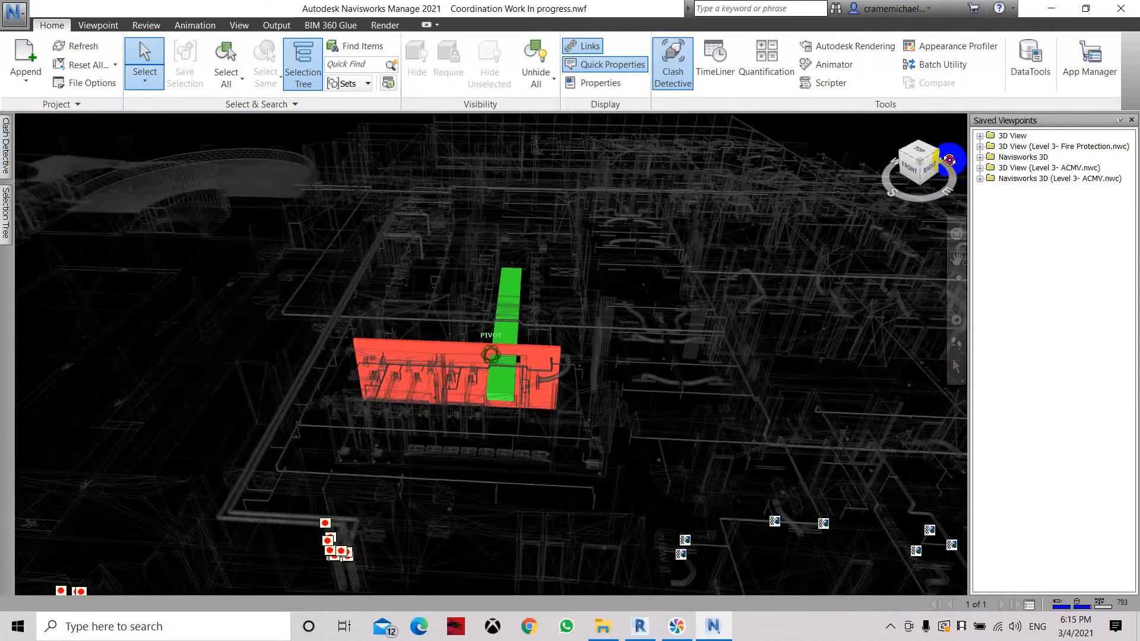
left_click_drag(949, 160, 555, 314)
scroll(512, 389, "up", 6)
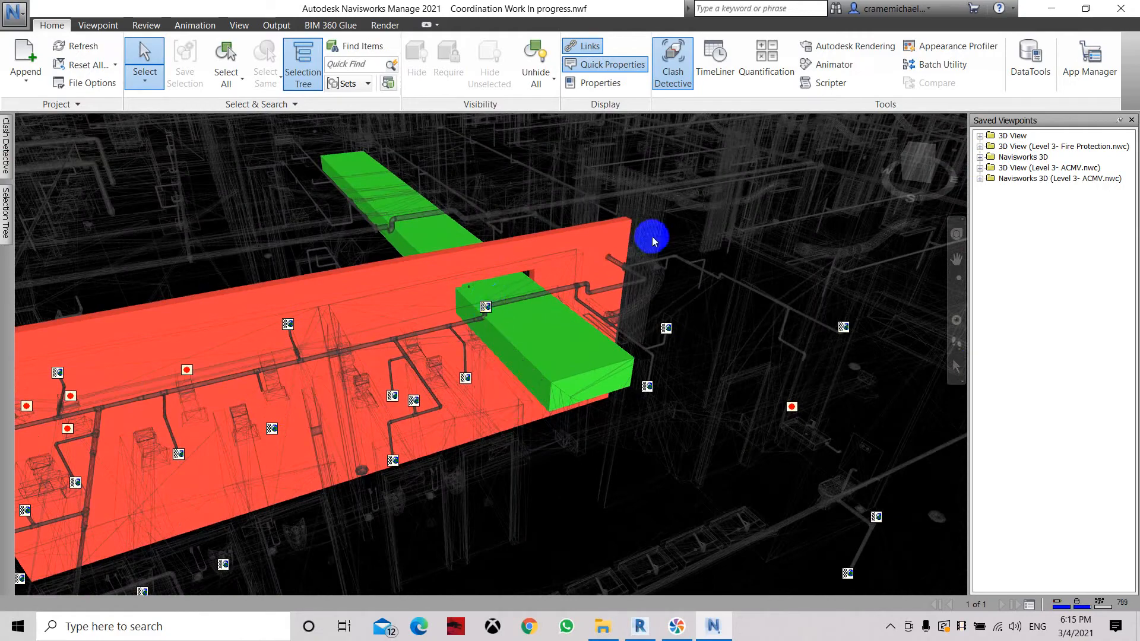
left_click(5, 210)
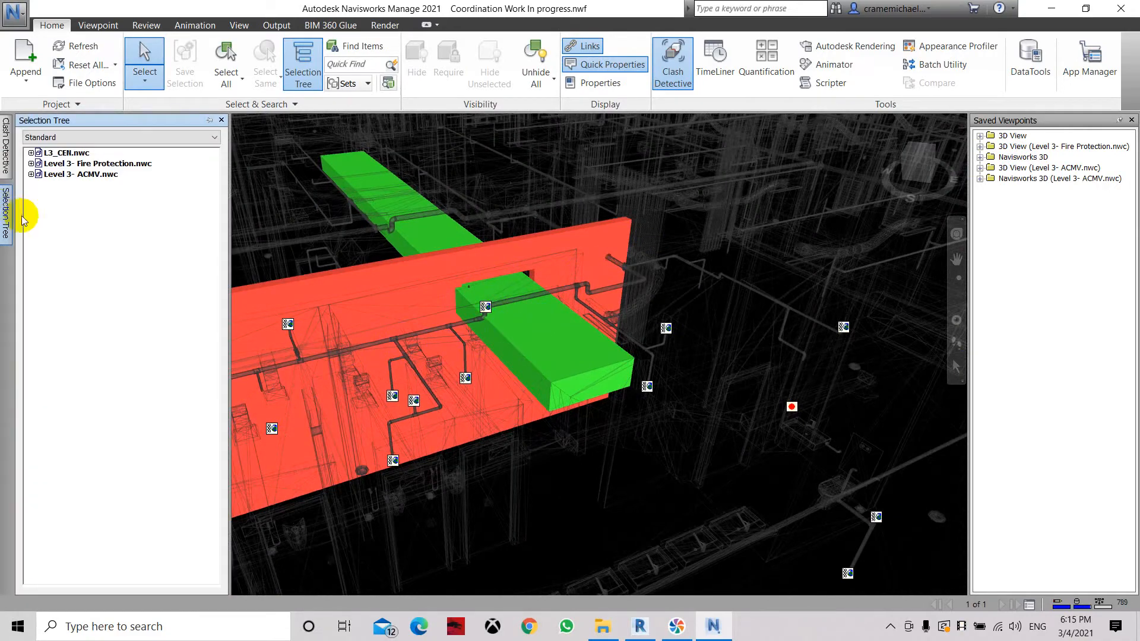
left_click(6, 160)
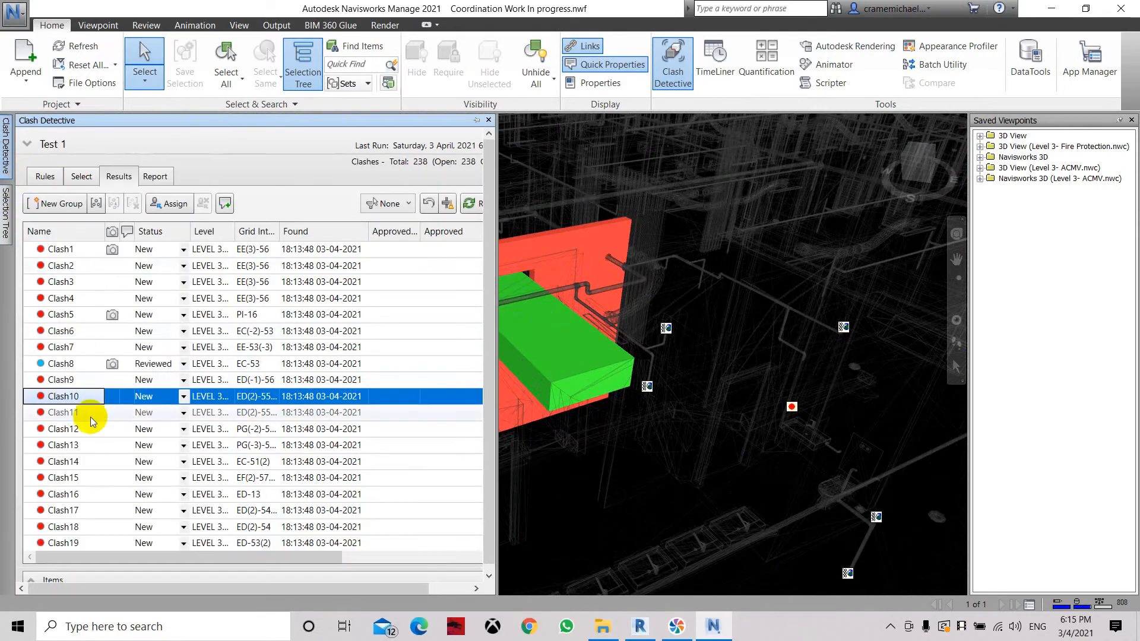
left_click(127, 404)
left_click(183, 396)
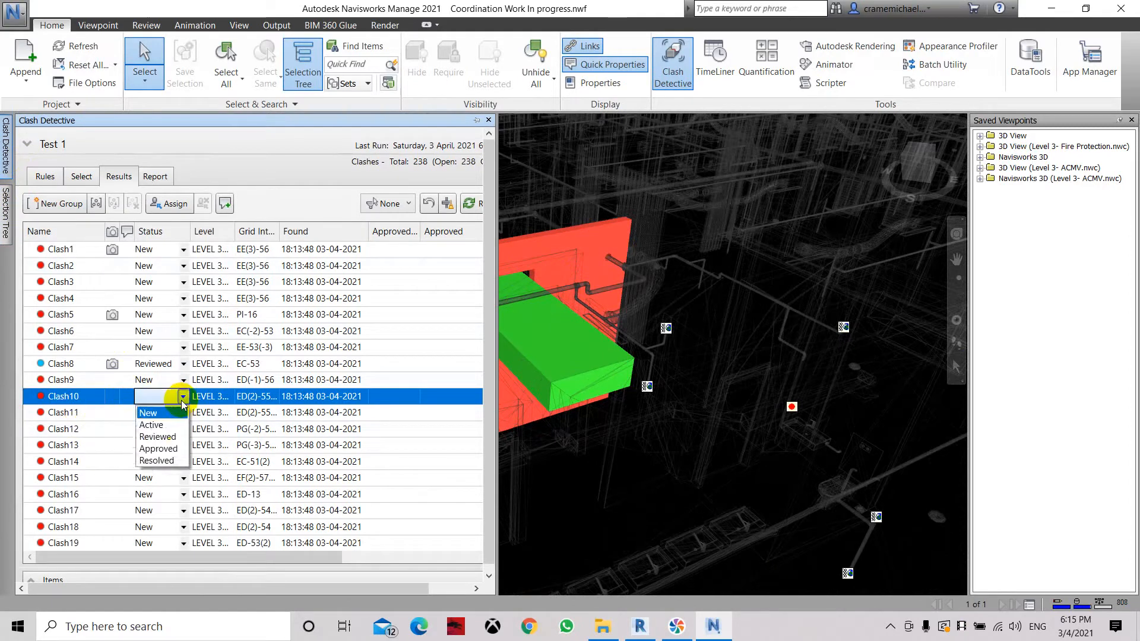
left_click(172, 444)
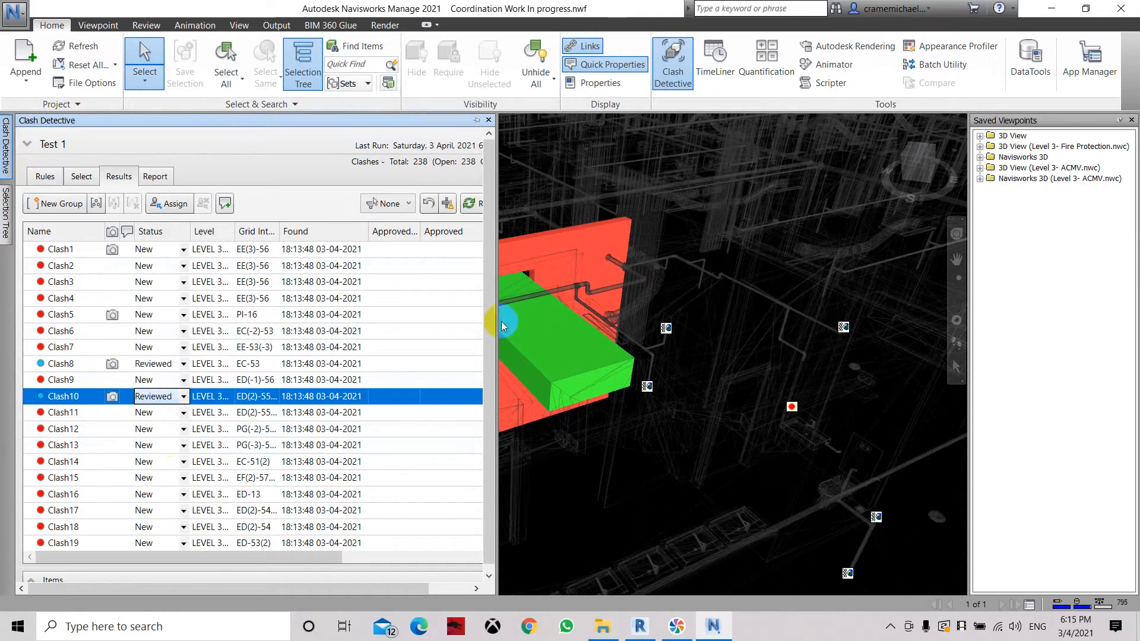
Show Clash12 in the model, examine the duct and wall from several angles, and look through the rest of the results.
left_click(76, 433)
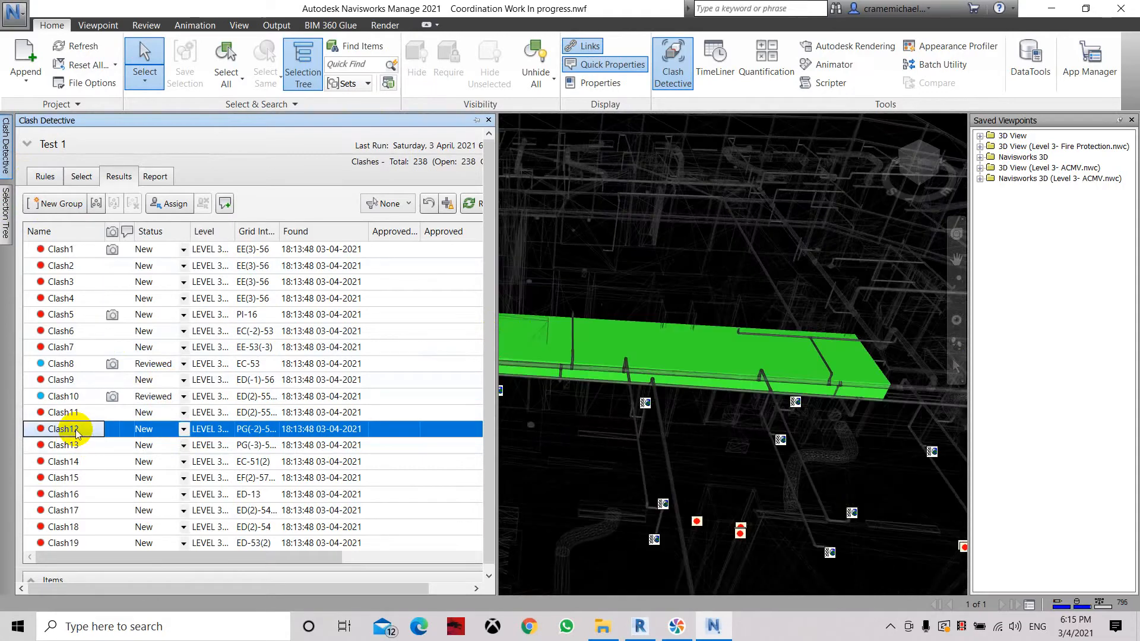
scroll(745, 253, "up", 3)
scroll(570, 315, "up", 5)
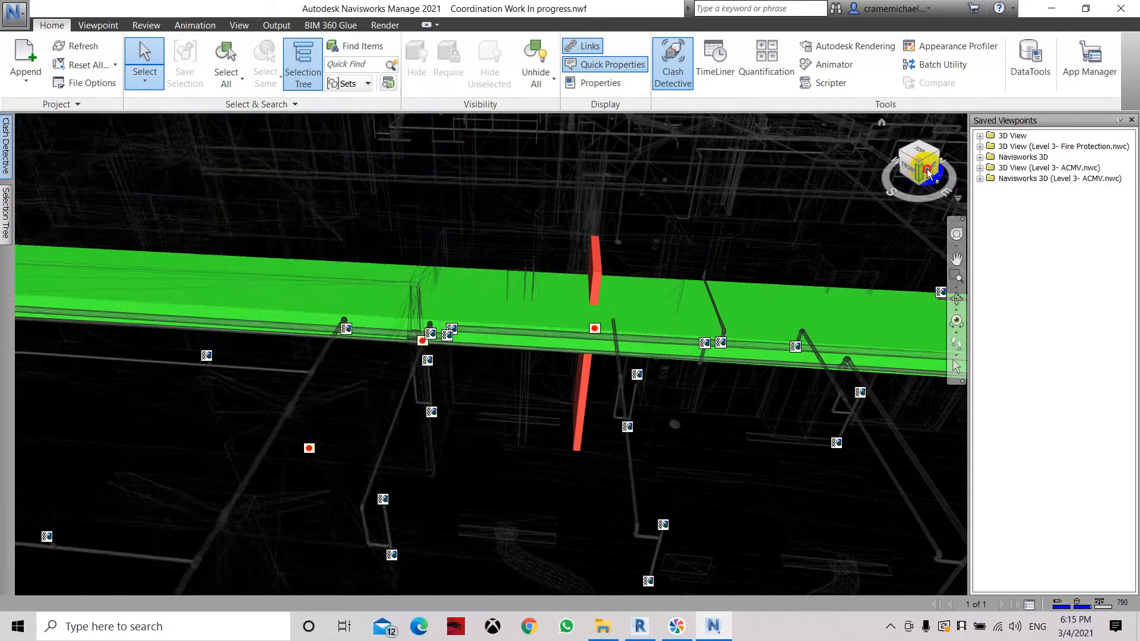
left_click(929, 171)
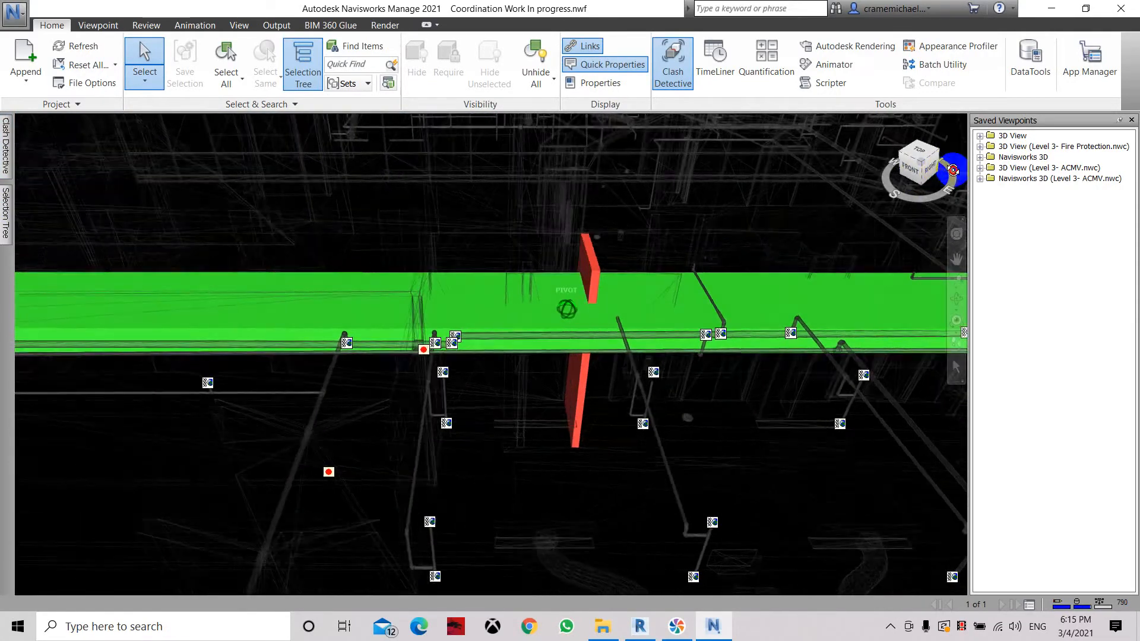
left_click(7, 209)
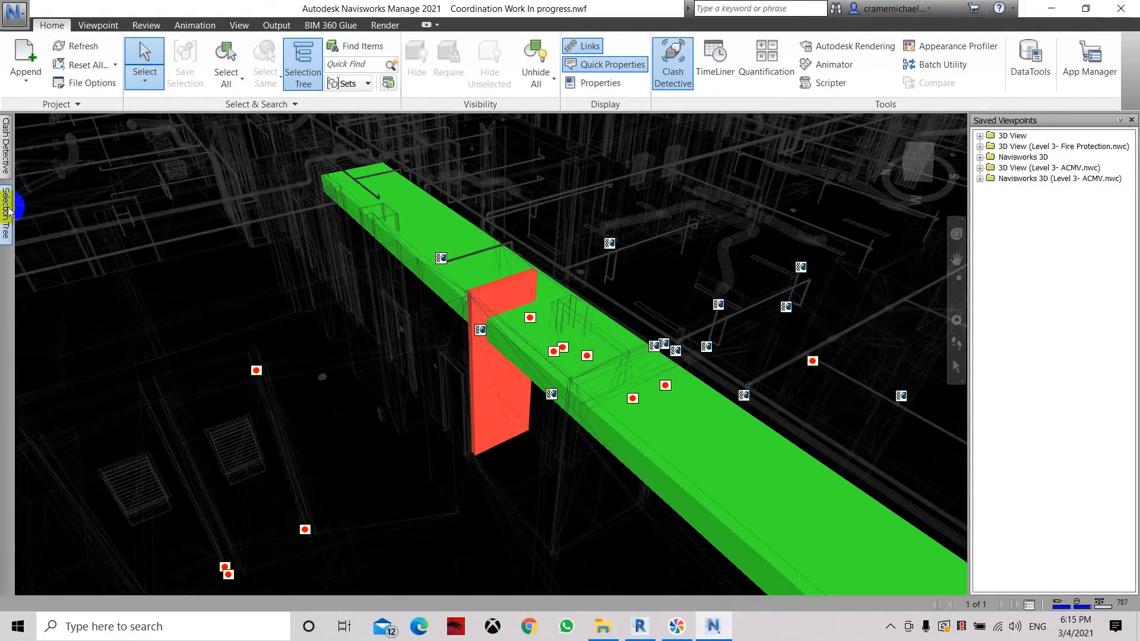
left_click(6, 169)
scroll(242, 345, "down", 20)
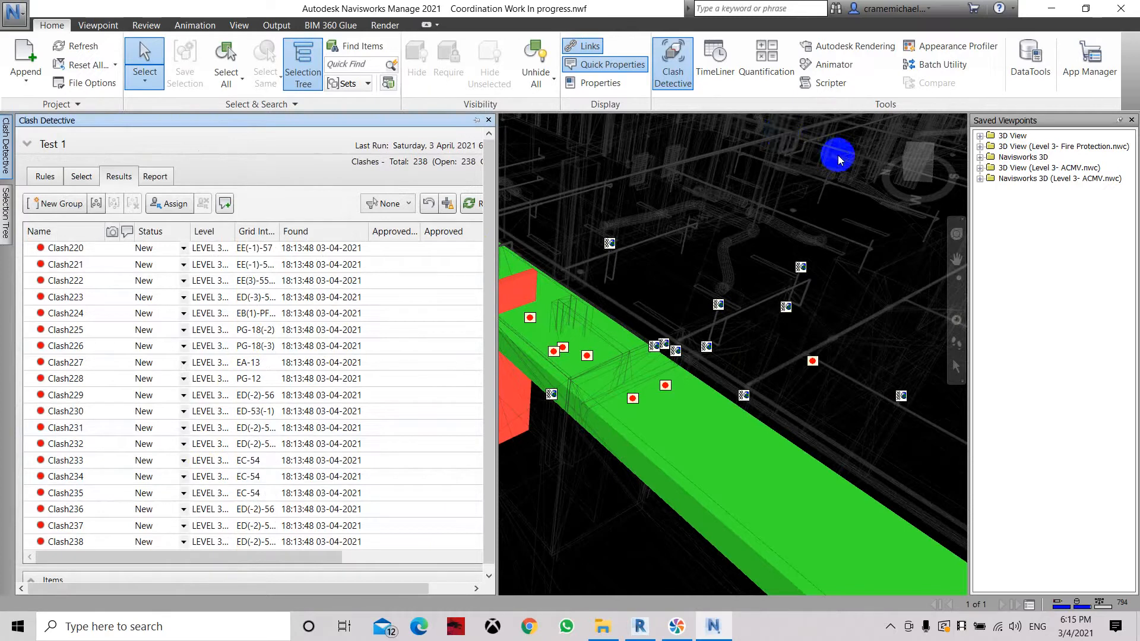
Narrow the Clash Detective panel and examine the Clash12 duct along its length and around the clashing wall.
mouse_move(492, 232)
left_mouse_down()
mouse_move(501, 224)
mouse_move(376, 234)
left_mouse_up()
scroll(570, 275, "down", 5)
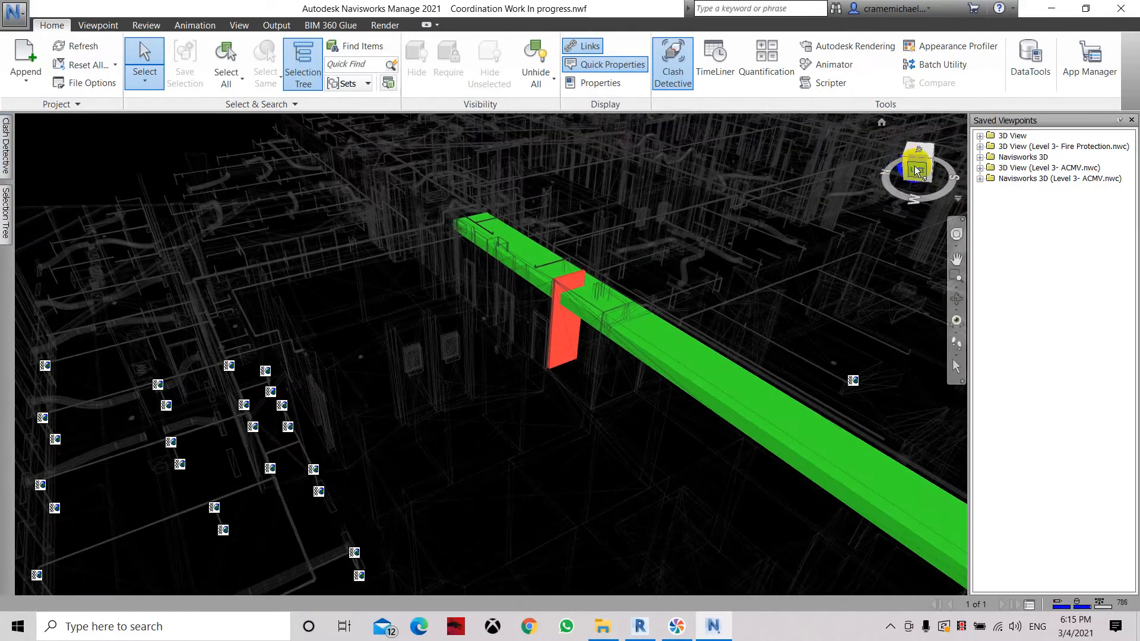
left_click_drag(915, 166, 907, 164)
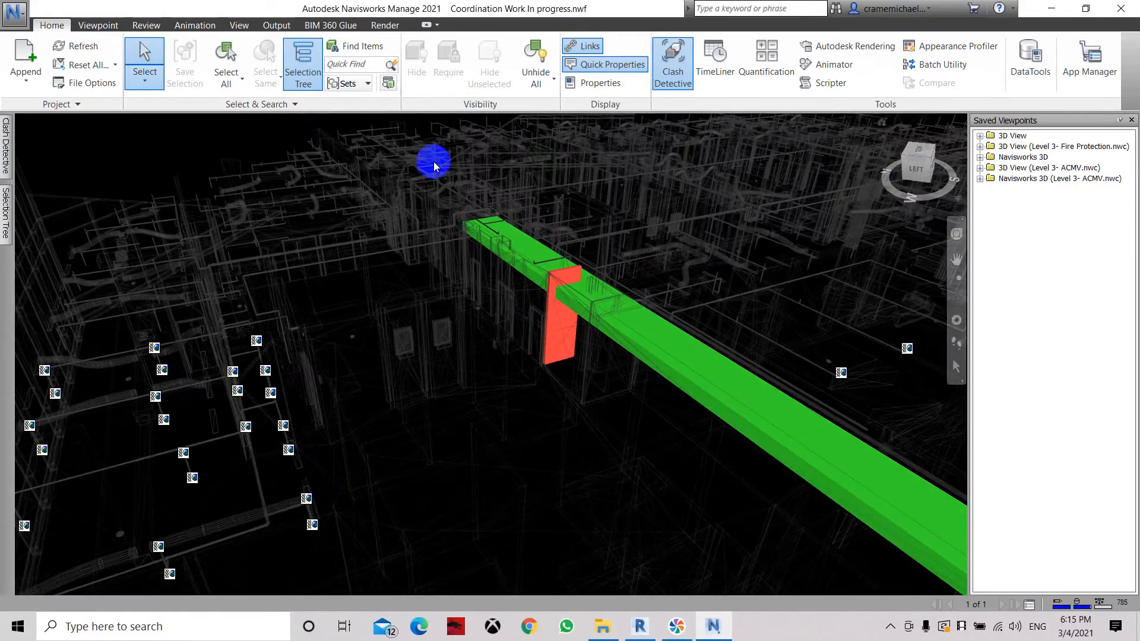
left_click(6, 168)
scroll(499, 321, "down", 5)
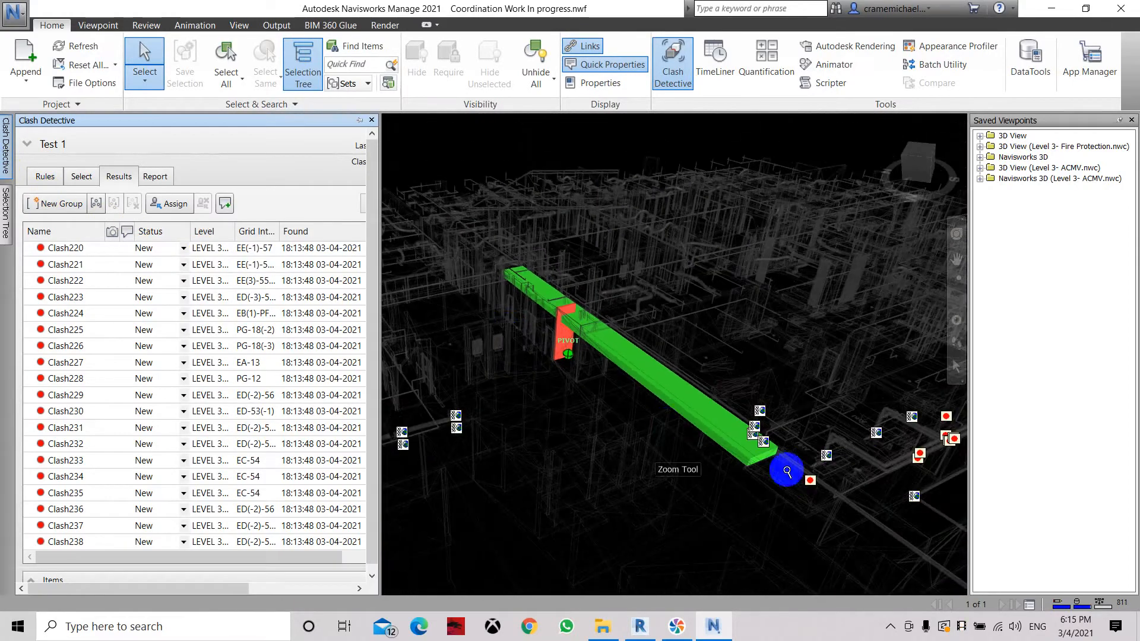
scroll(787, 471, "down", 2)
scroll(499, 321, "up", 5)
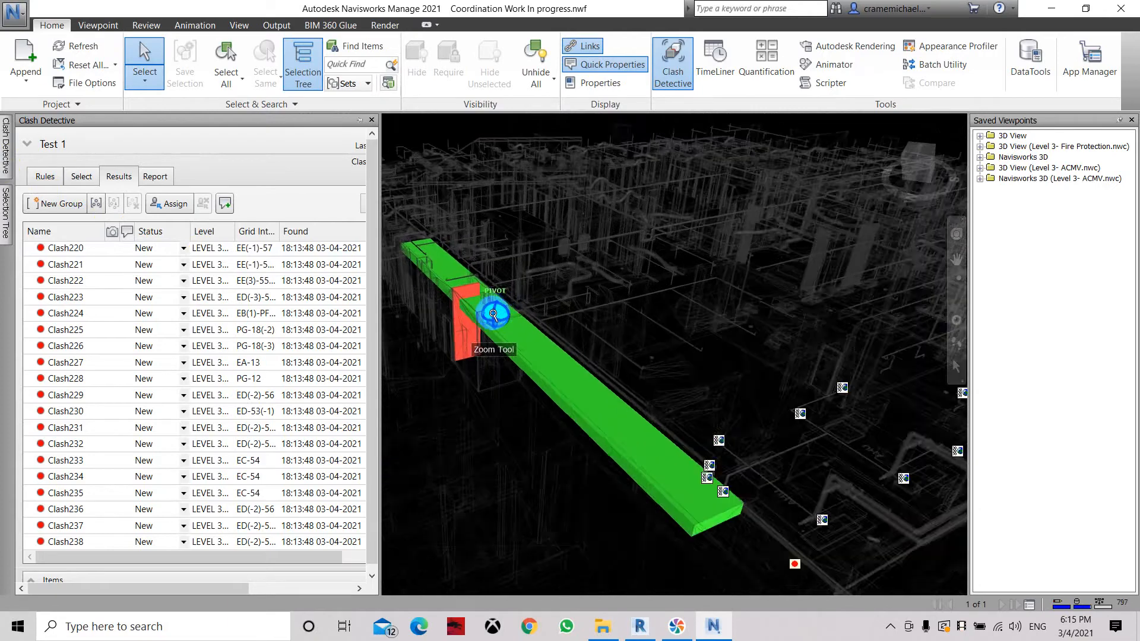
scroll(493, 315, "up", 2)
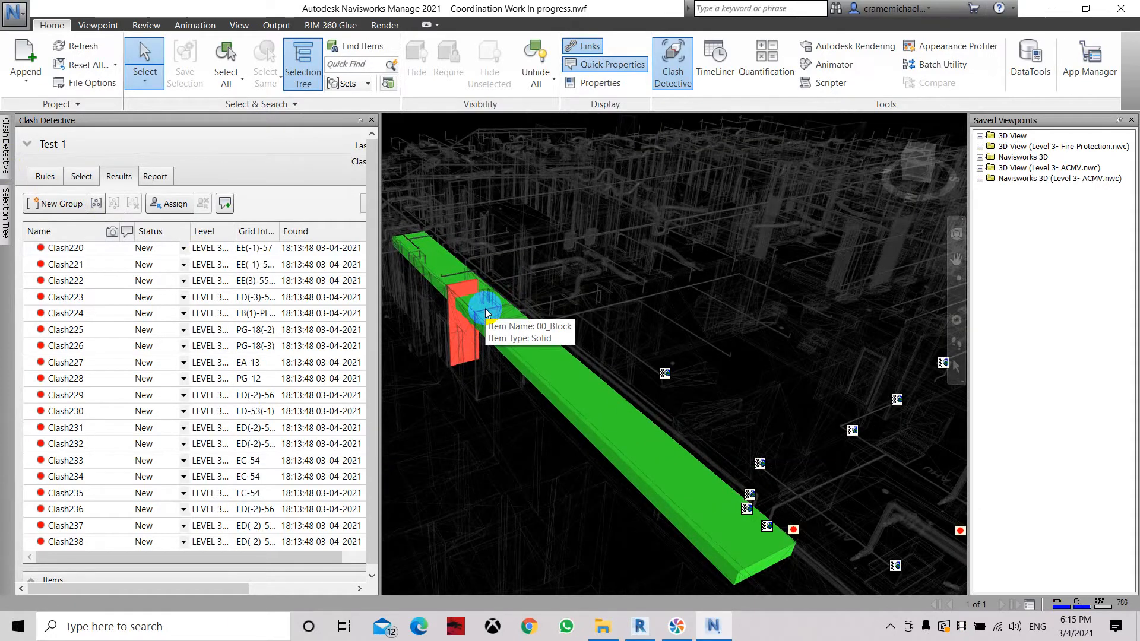
scroll(486, 314, "up", 2)
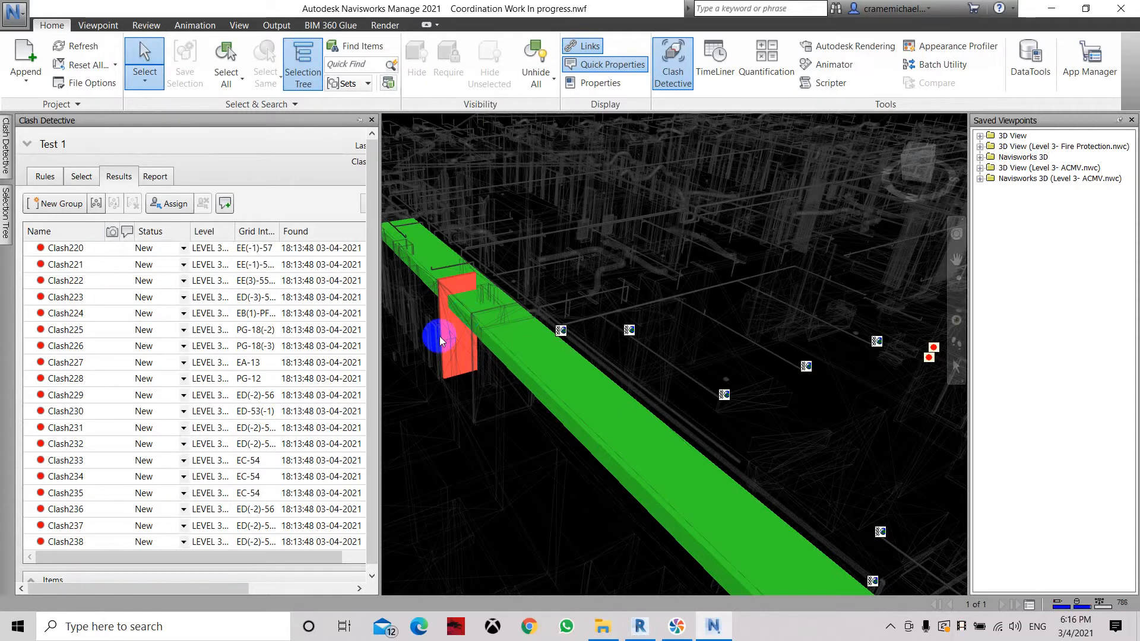
scroll(440, 331, "up", 2)
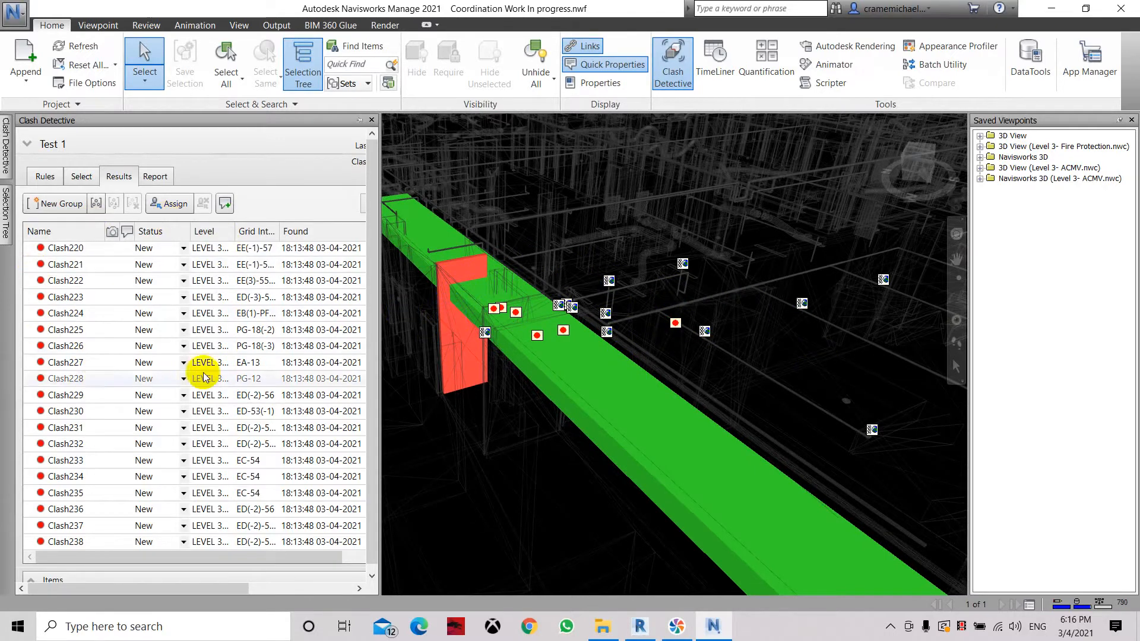
mouse_move(500, 343)
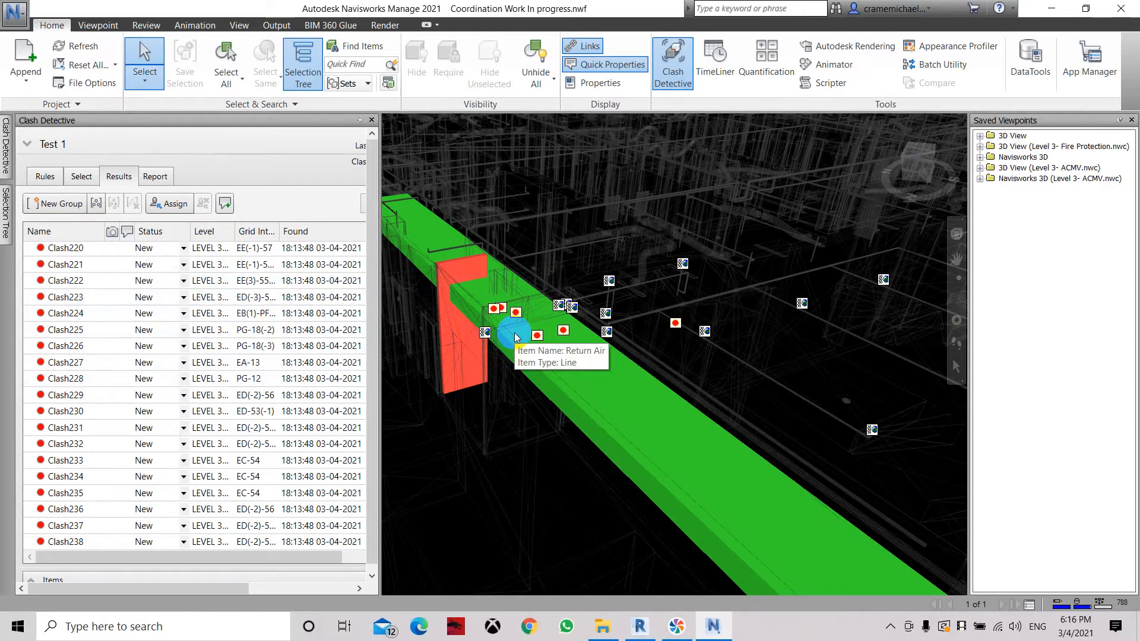
scroll(514, 335, "up", 3)
scroll(514, 334, "down", 3)
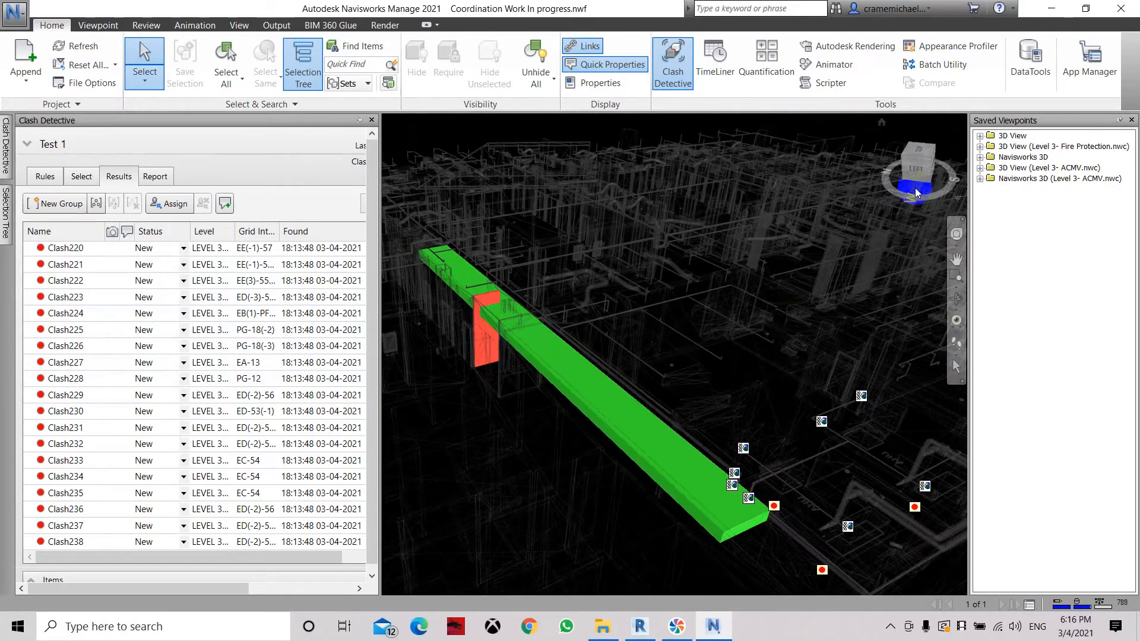
left_click_drag(906, 172, 887, 320)
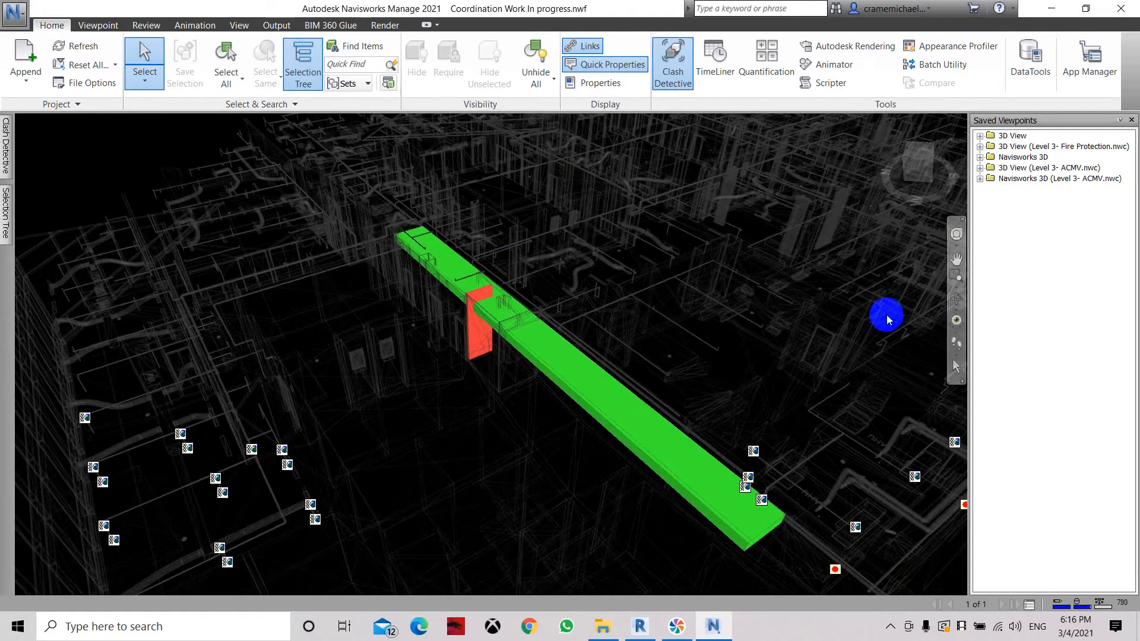
Set Test 1 to check Level 3- Fire Protection.nwc against Level 3- ACMV.nwc, choose the clash type, and run the test.
mouse_move(7, 149)
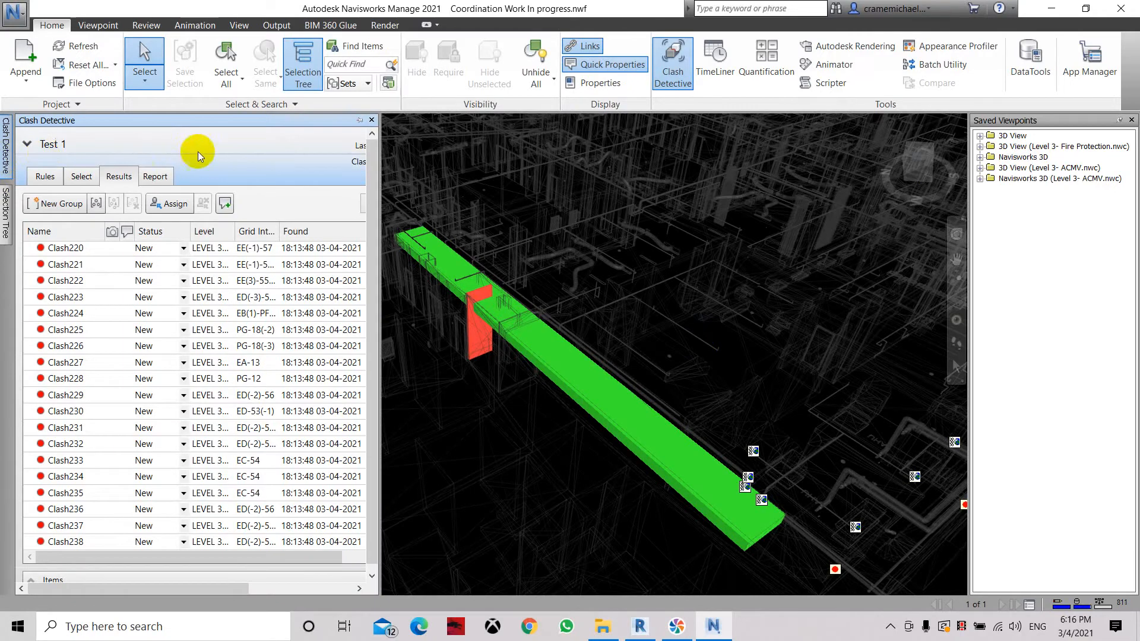
left_click(83, 177)
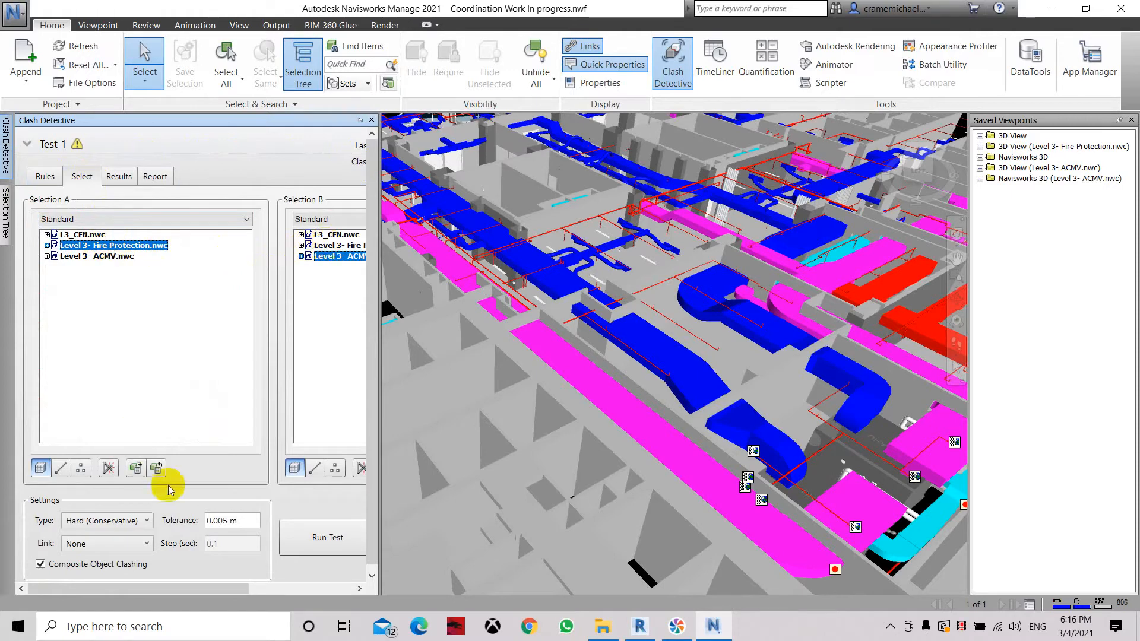
left_click(95, 521)
left_click(77, 532)
left_click(298, 536)
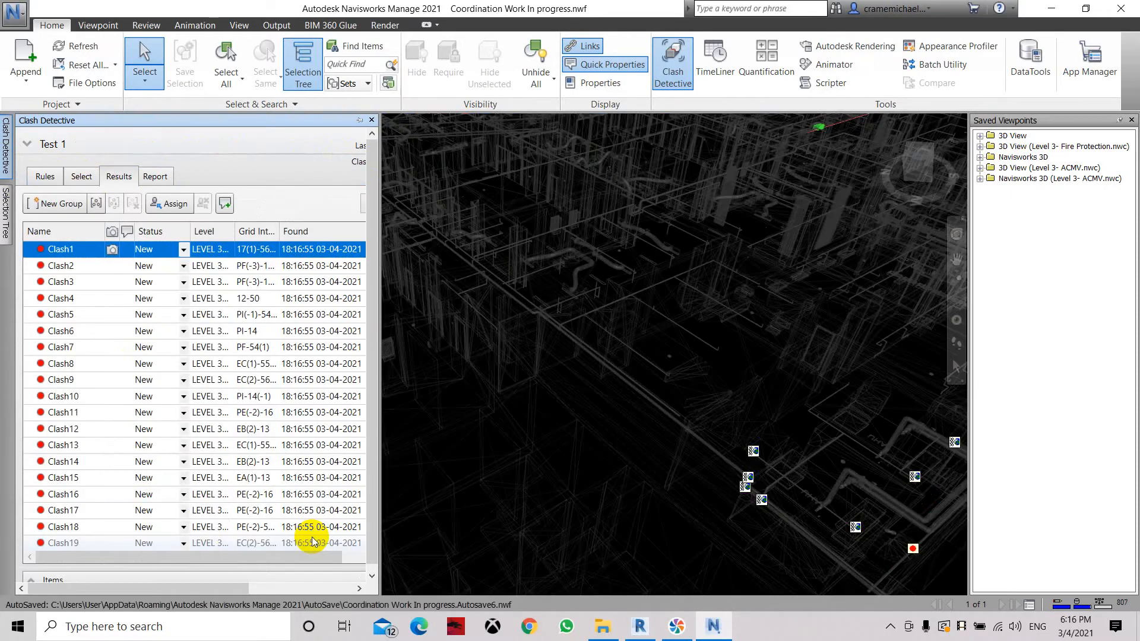
Locate Clash1 of the new results in the model and inspect closely where the pipe passes through the duct.
scroll(536, 306, "down", 6)
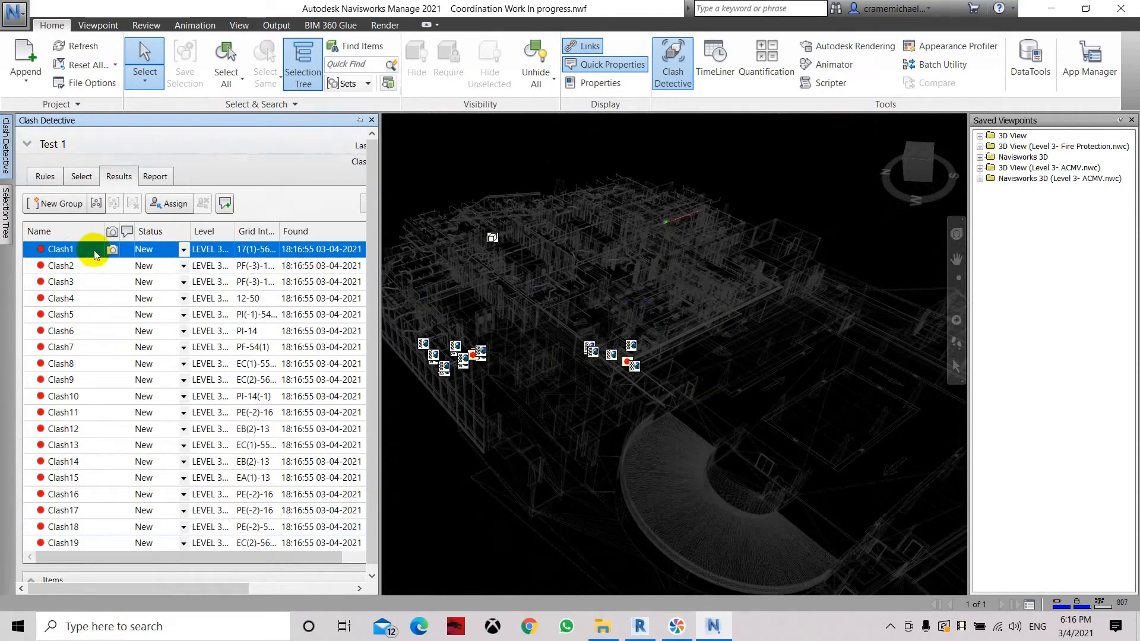
scroll(727, 228, "up", 8)
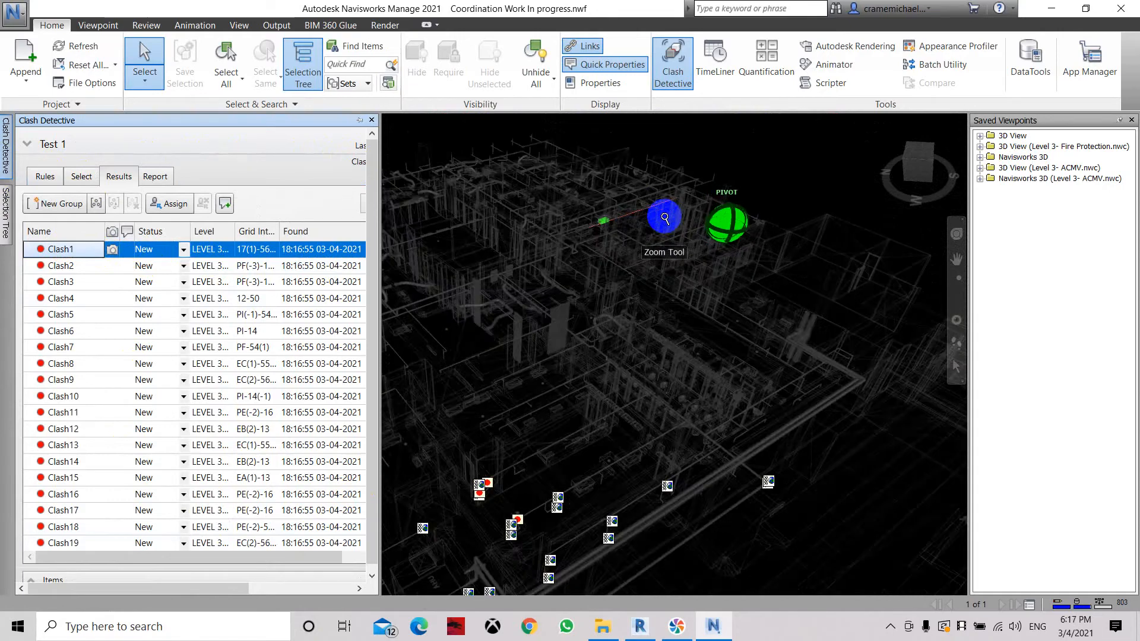
scroll(438, 214, "up", 10)
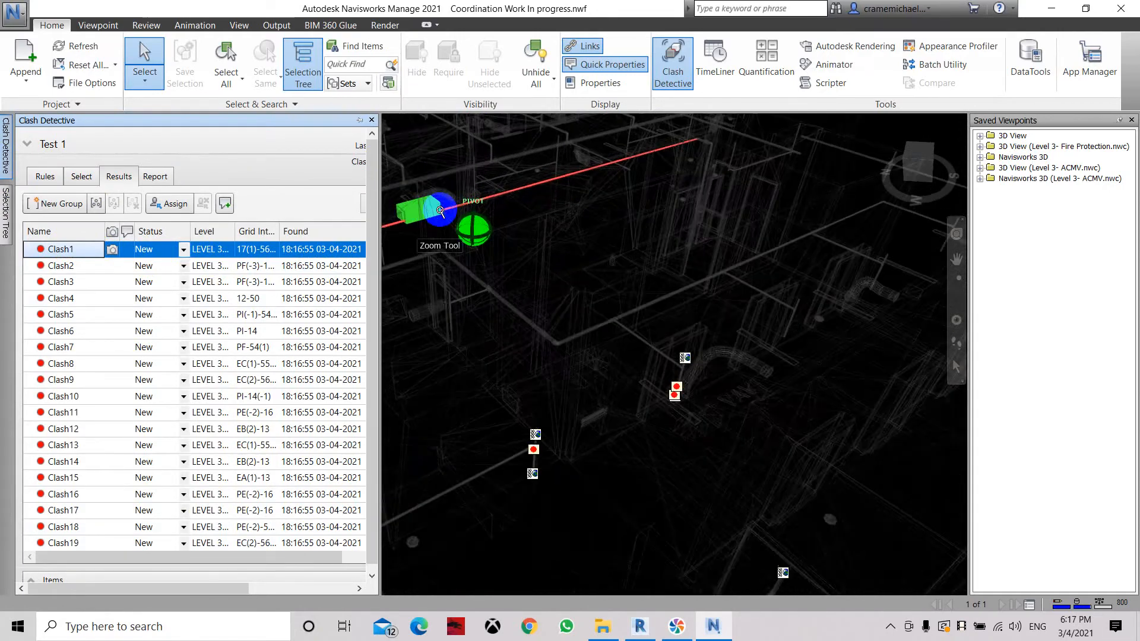
scroll(597, 277, "up", 5)
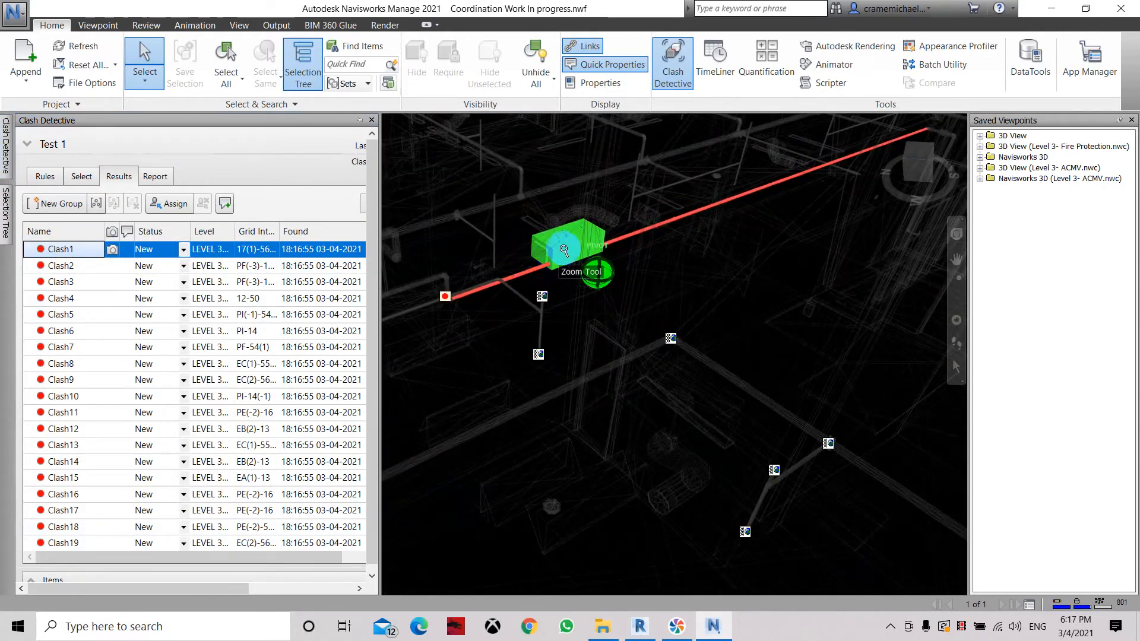
Find Clash124 further down the Test 1 results, show it in the model, and examine its duct and pipe from several angles.
scroll(117, 356, "down", 20)
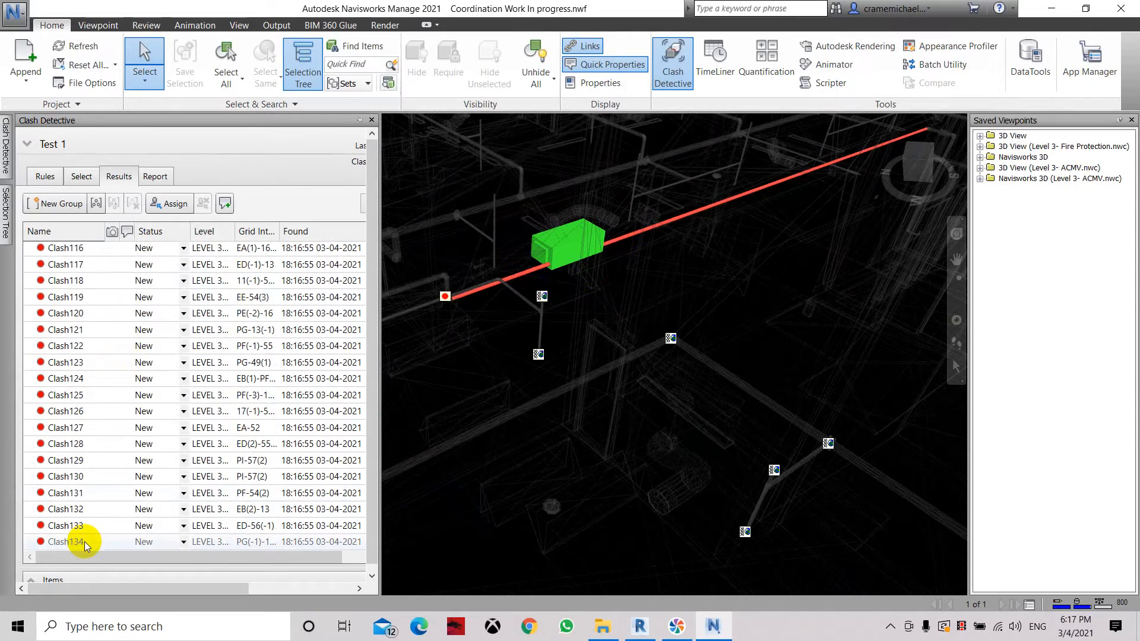
double_click(87, 380)
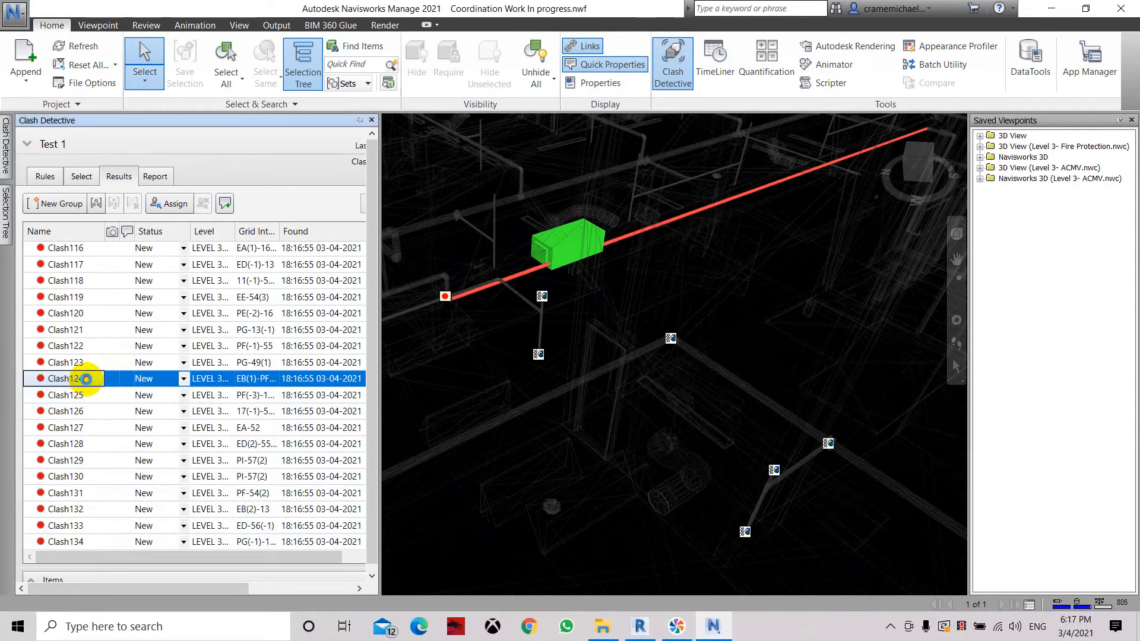
scroll(676, 287, "down", 3)
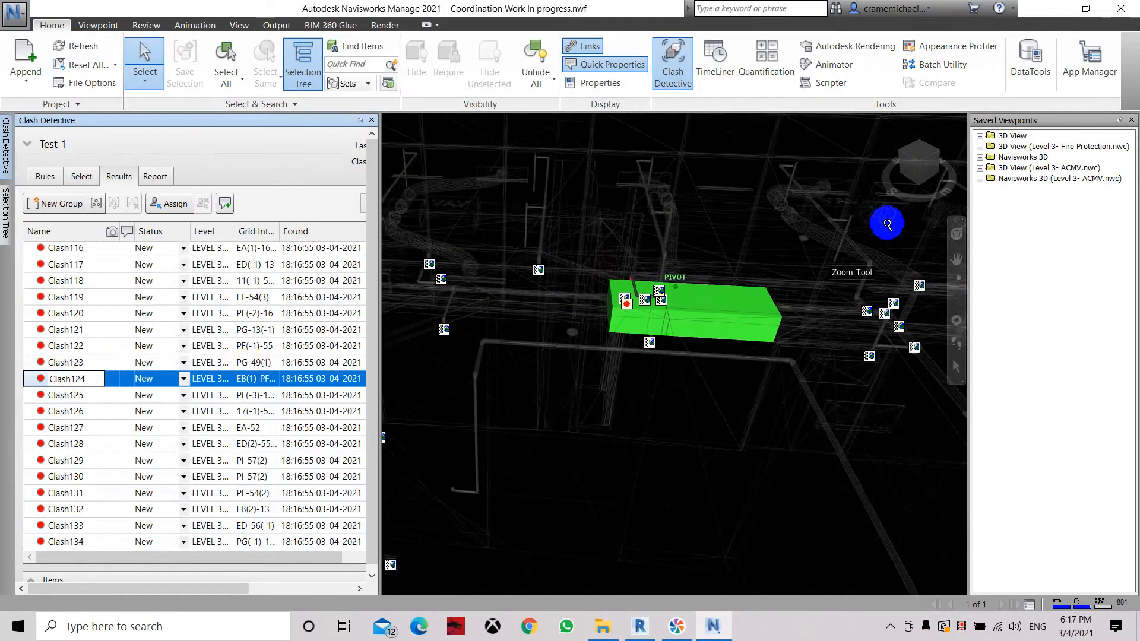
left_click_drag(921, 170, 736, 169)
scroll(613, 264, "up", 4)
scroll(695, 315, "up", 3)
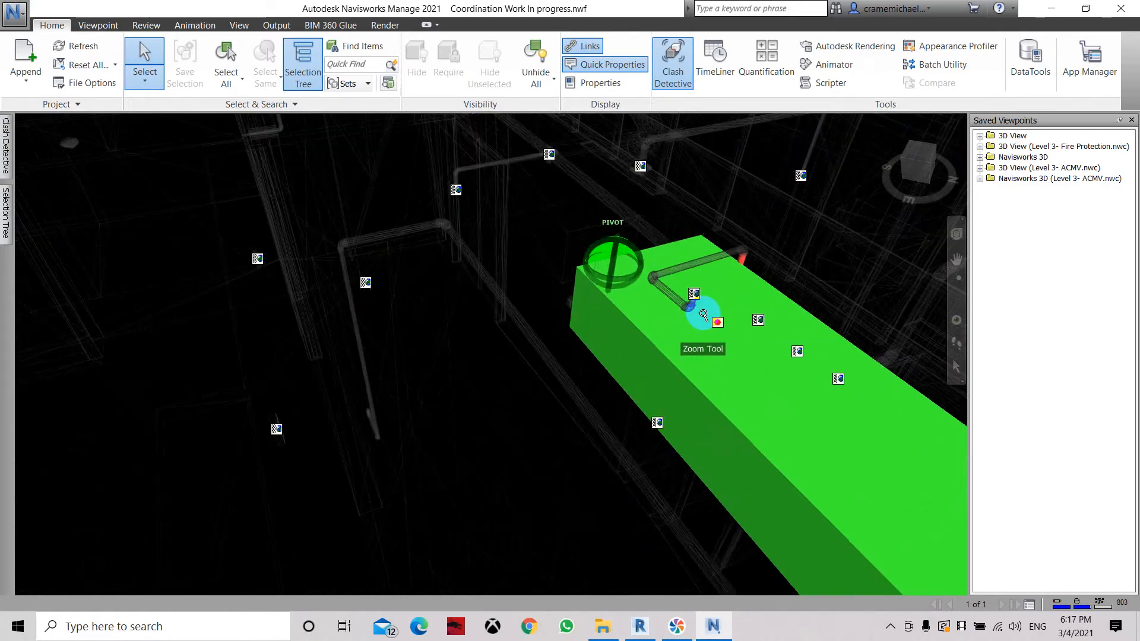
scroll(560, 313, "up", 3)
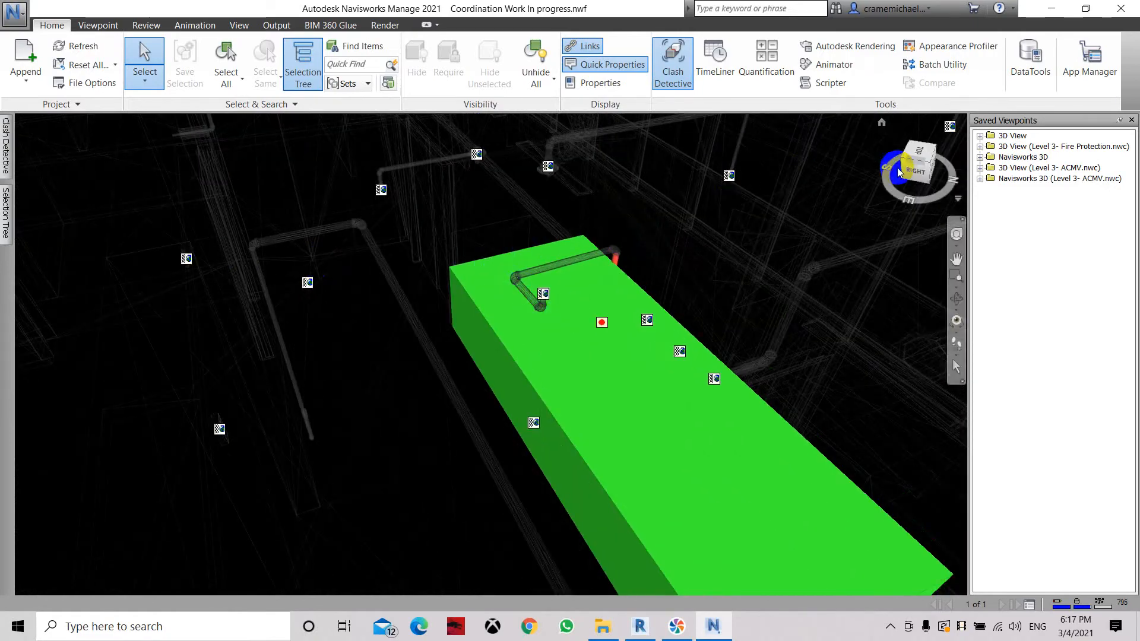
left_click_drag(926, 171, 922, 144)
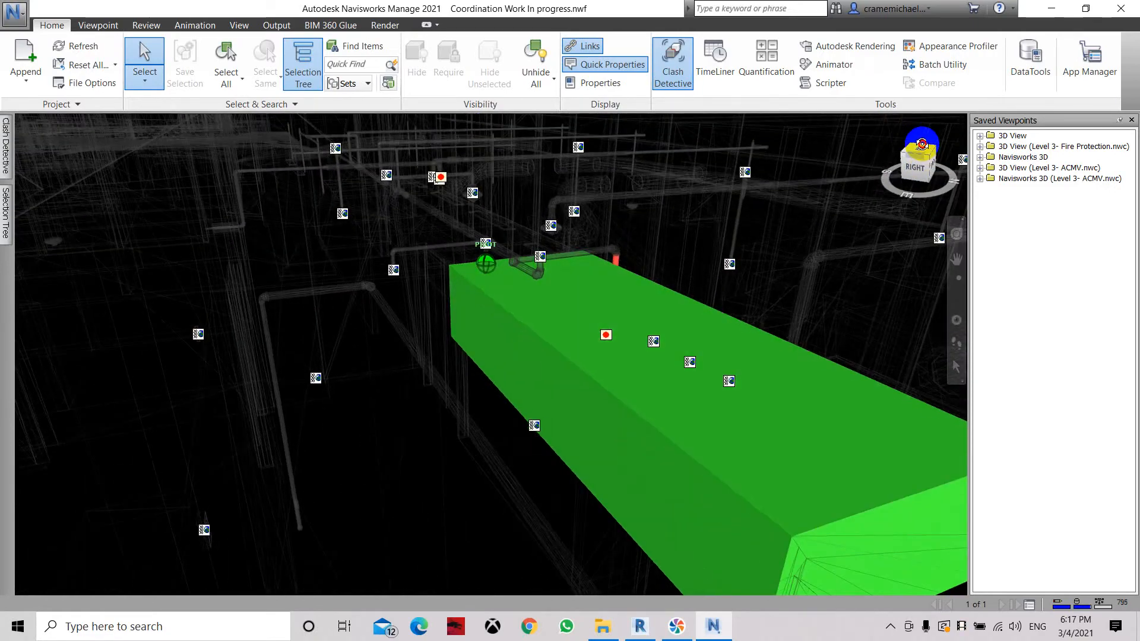
Show Clash121 in the model and inspect the pipe running along the long duct from above.
left_click(10, 170)
left_click(160, 331)
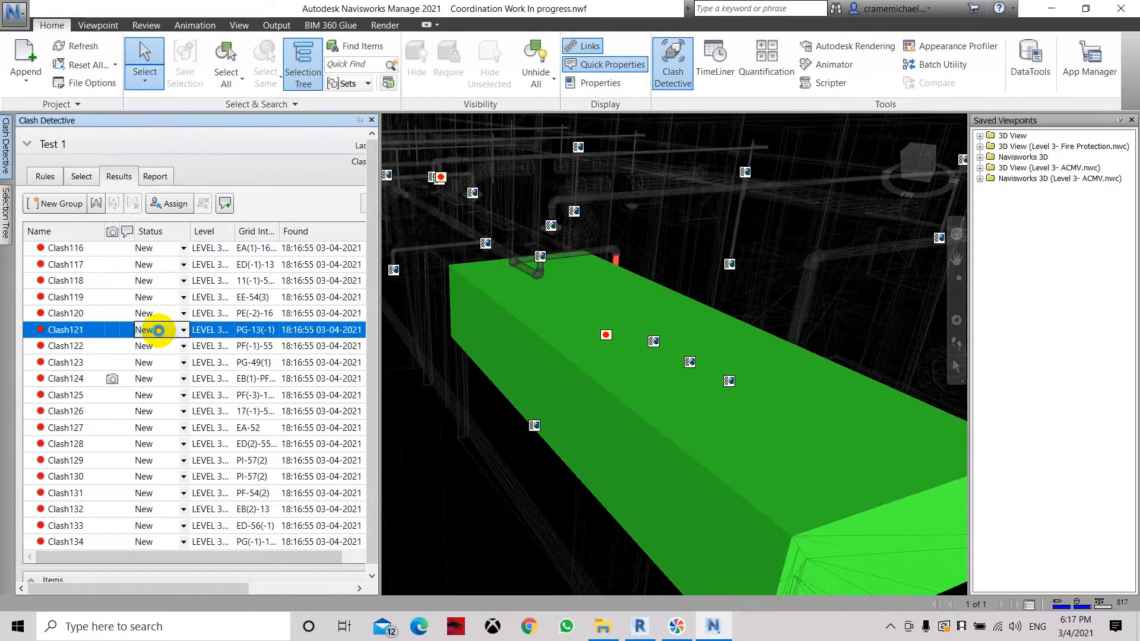
scroll(699, 283, "down", 5)
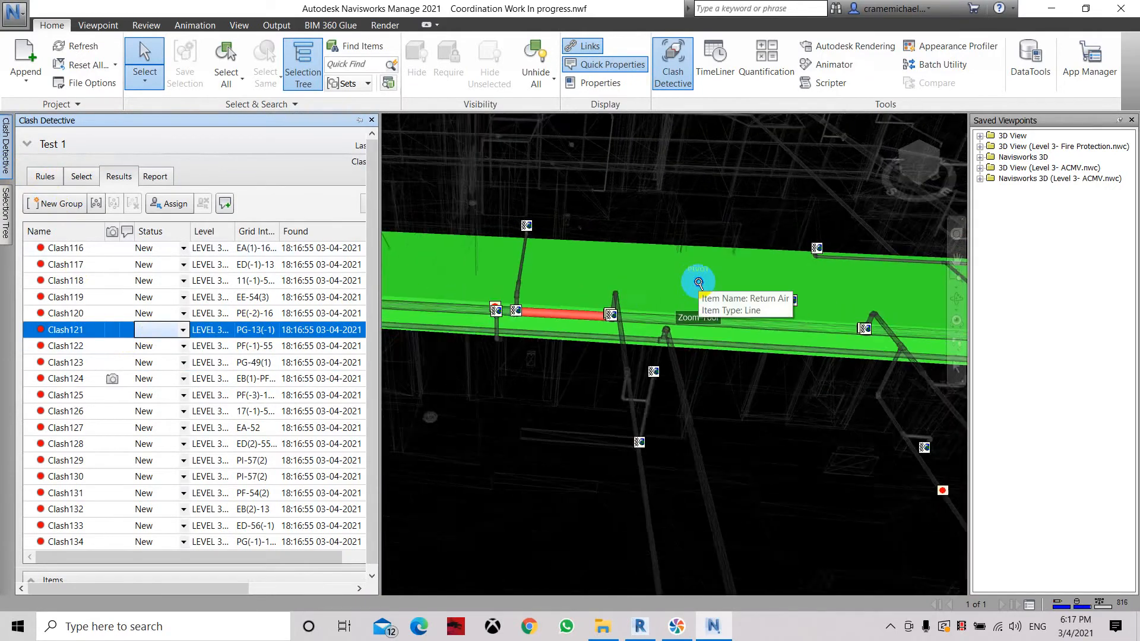
scroll(699, 282, "down", 2)
left_click_drag(918, 169, 827, 222)
scroll(615, 264, "up", 5)
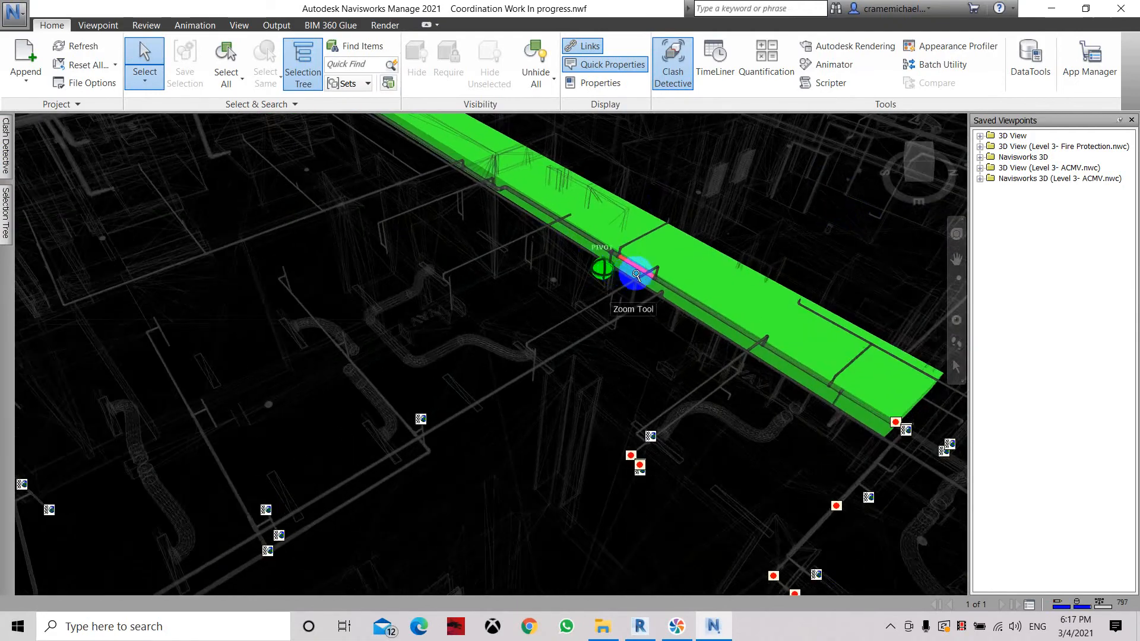
Show Clash125 in the model and examine where the pipe fitting meets the corner of the duct.
left_click(10, 161)
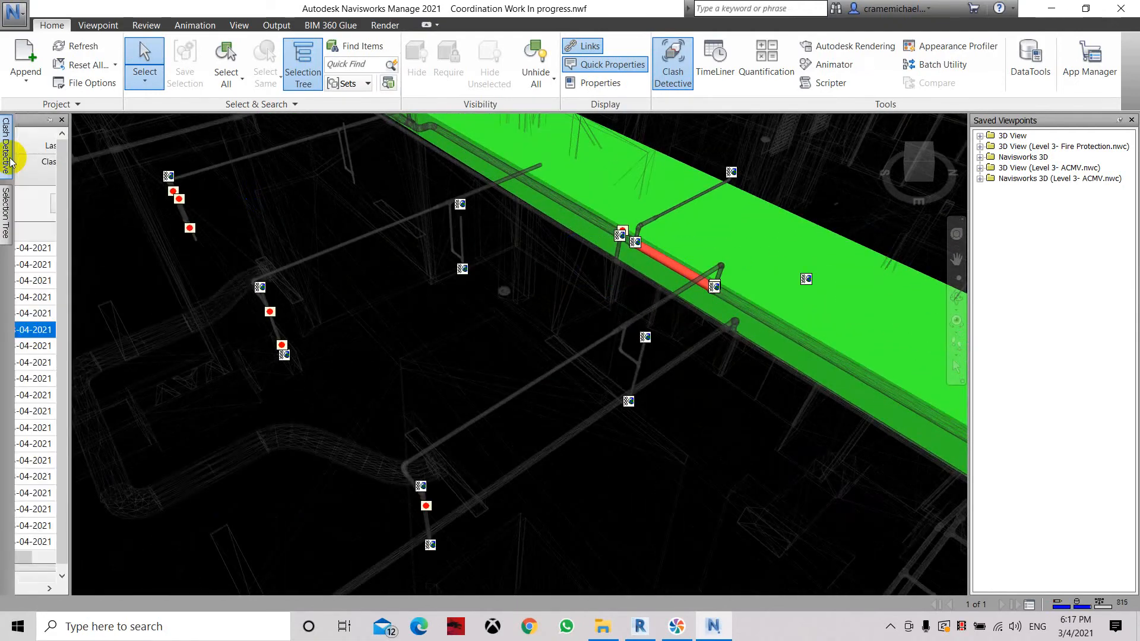
double_click(90, 392)
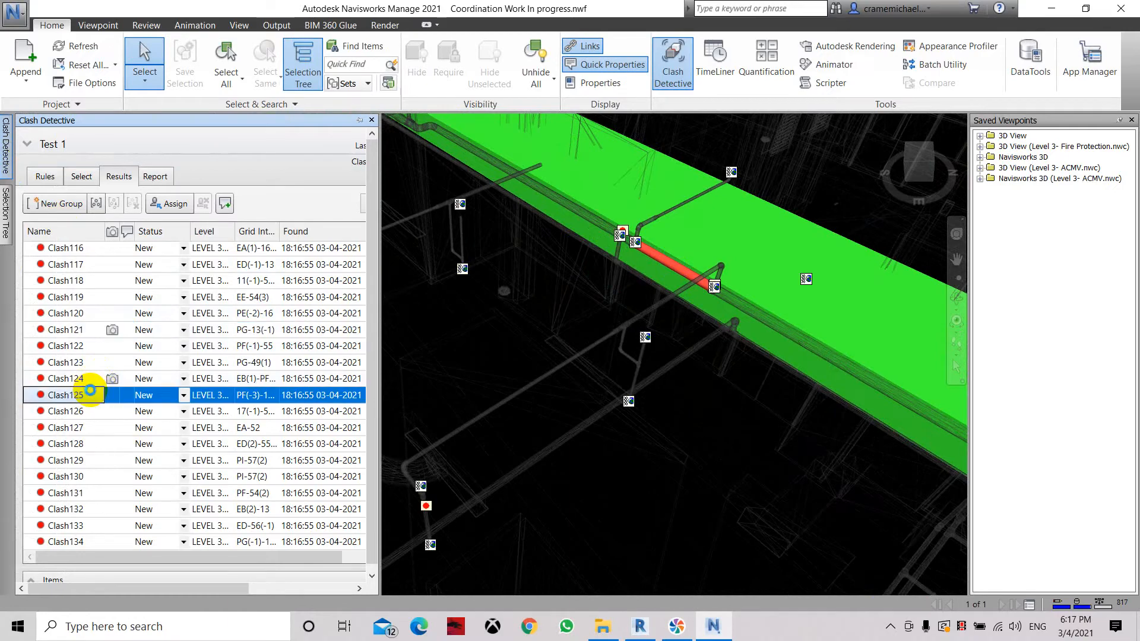
scroll(686, 292, "down", 5)
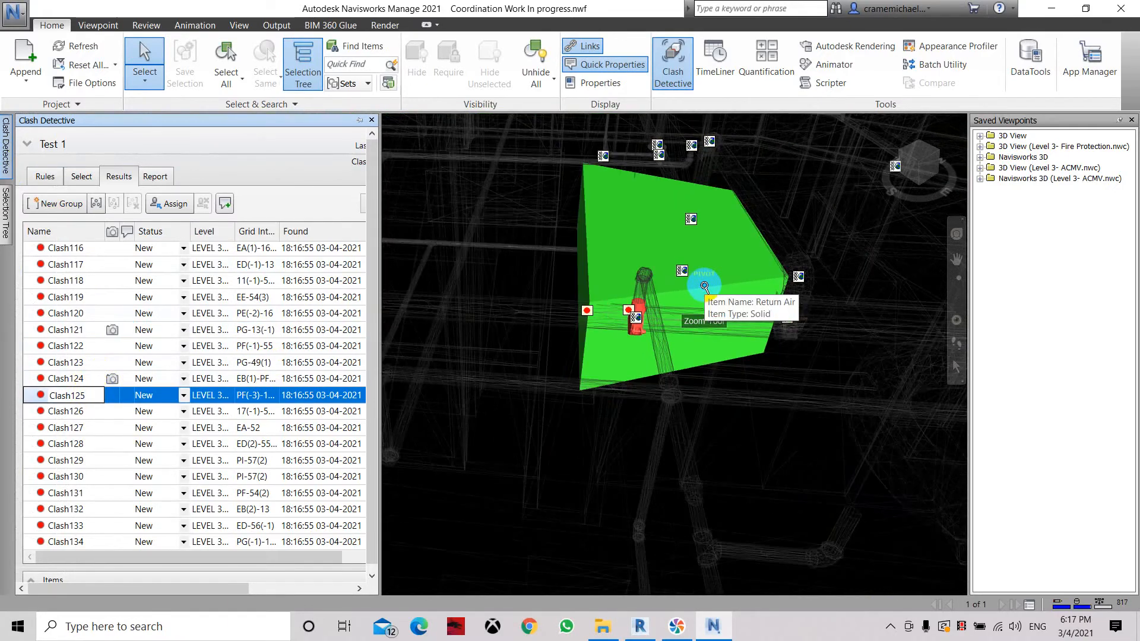
left_click_drag(939, 173, 901, 178)
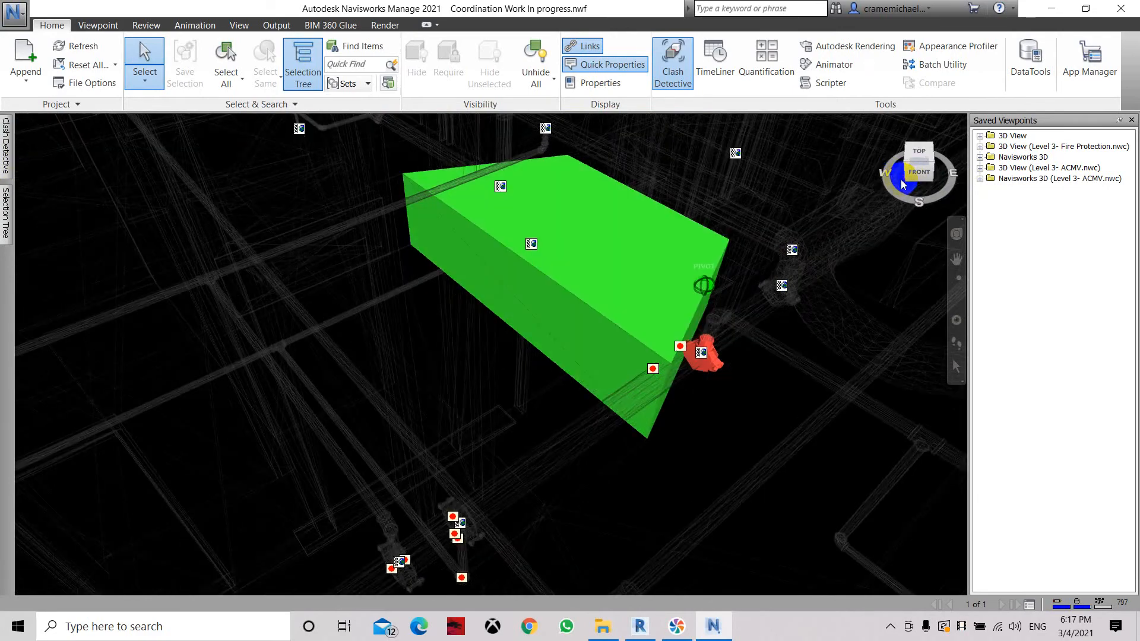
left_click(672, 356)
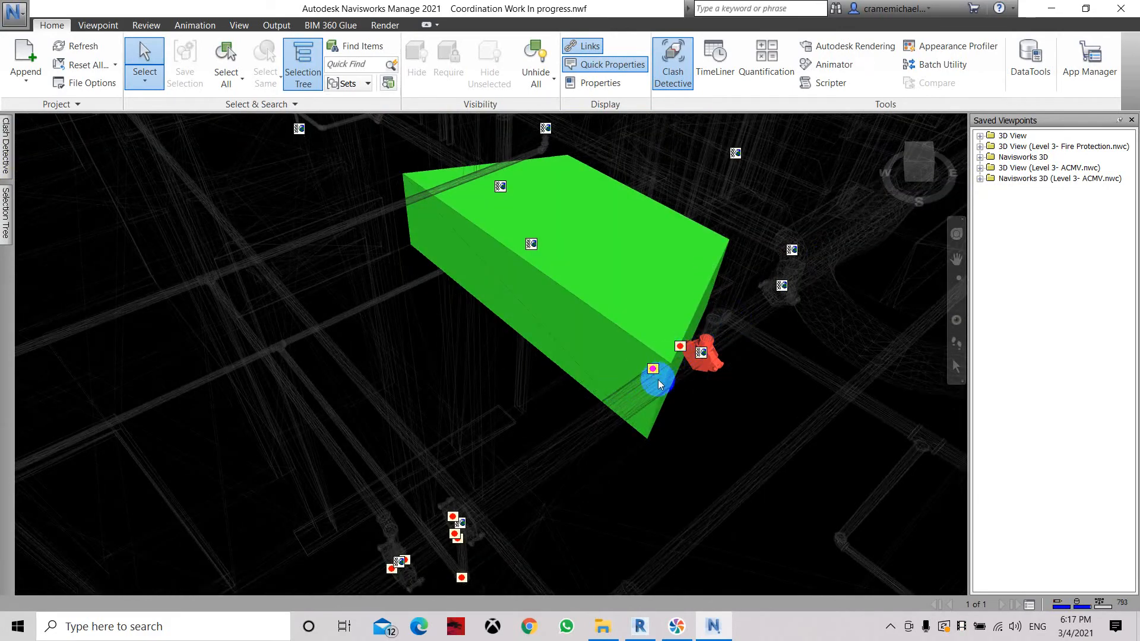
Set the status of Clash125 to Active.
left_click(8, 163)
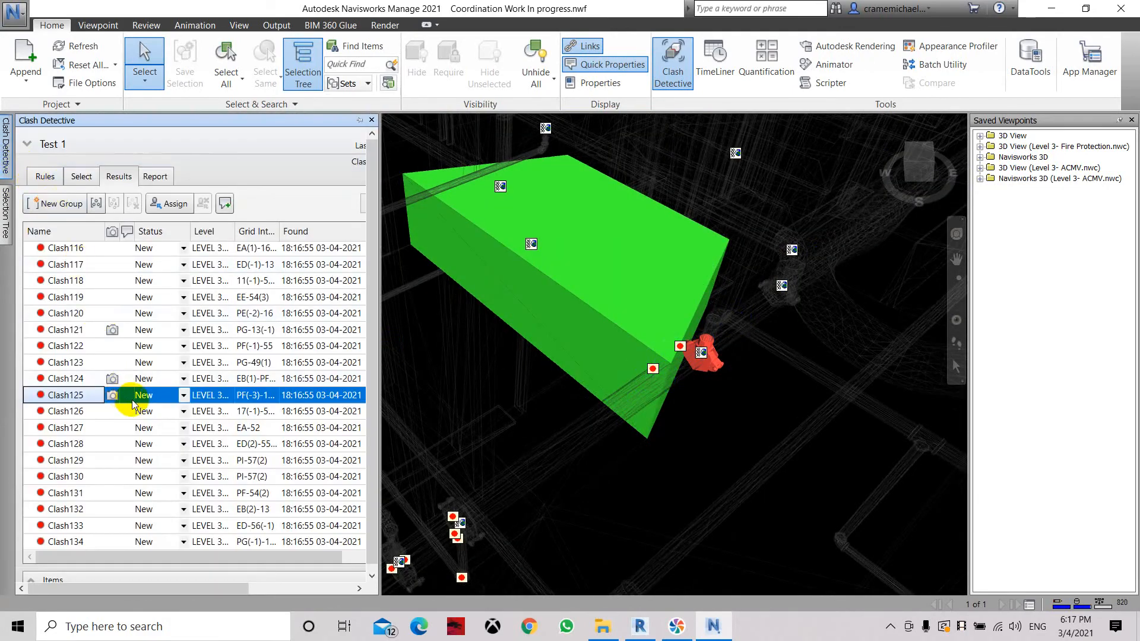
left_click(183, 396)
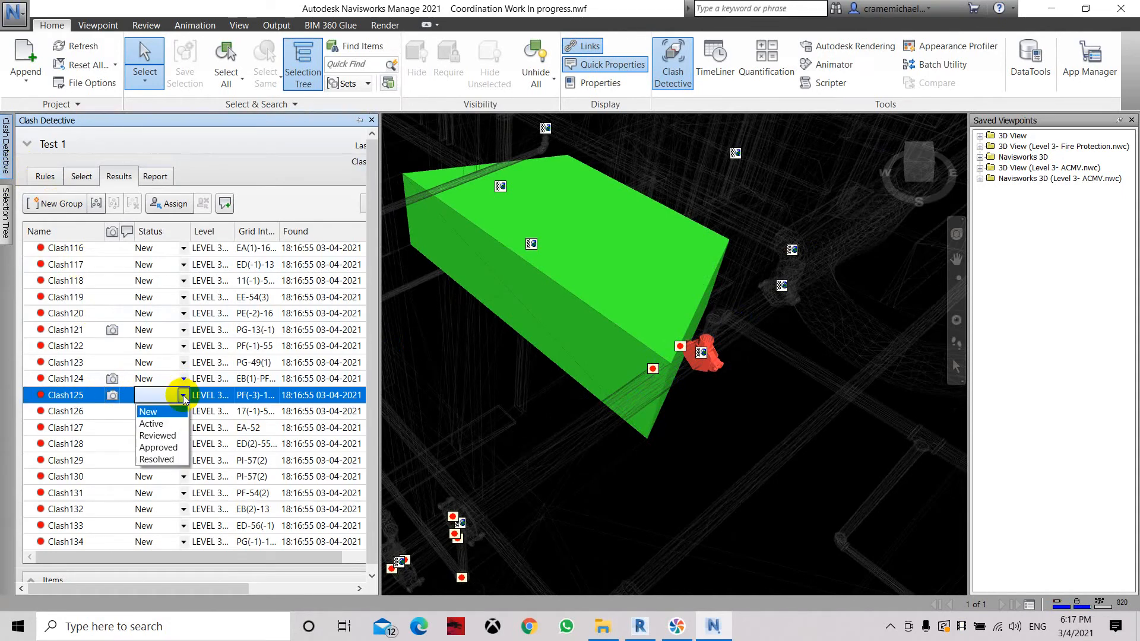
left_click(155, 424)
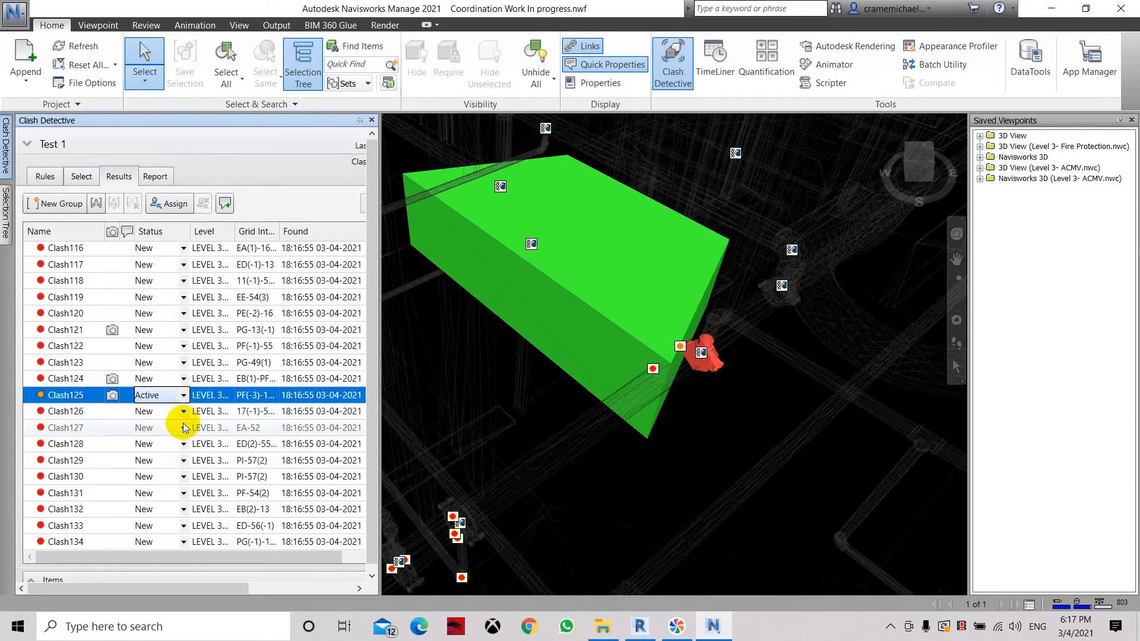
Show Clash127 in the model and view its duct and pipe from the back.
left_click(107, 428)
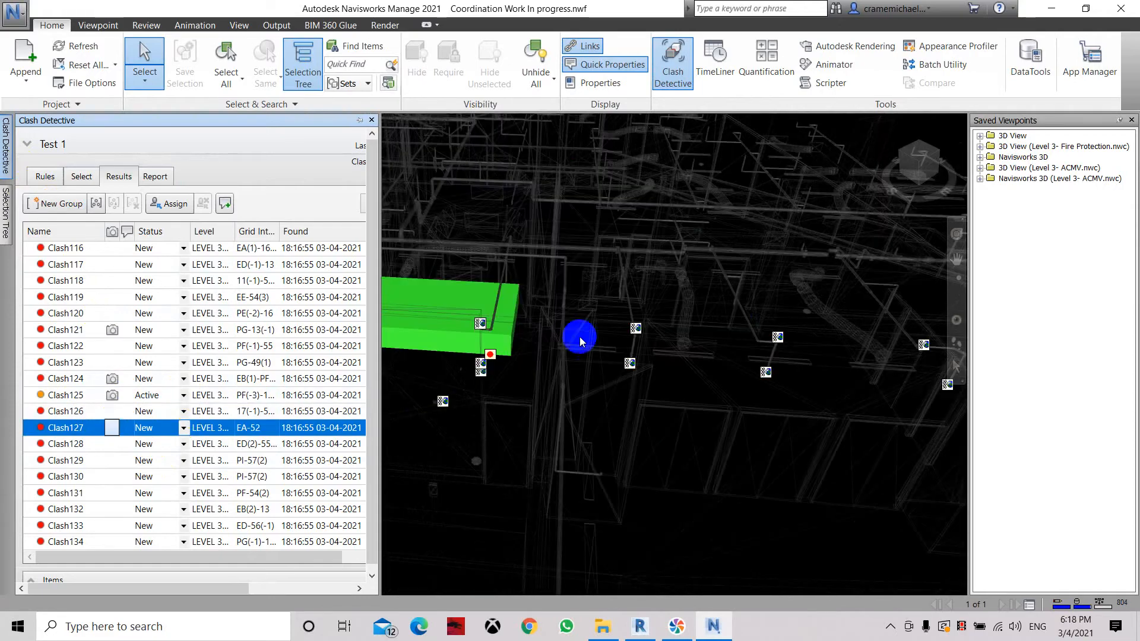
scroll(641, 310, "down", 1)
middle_click_drag(421, 334, 587, 361)
left_click_drag(916, 174, 617, 153)
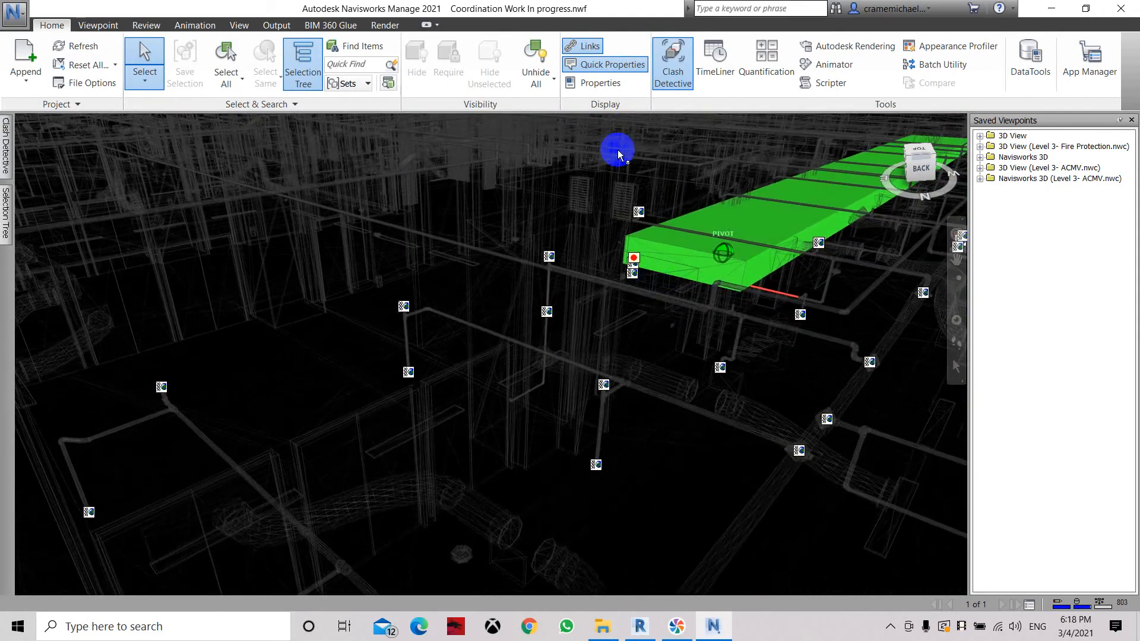
Set the status of Clash127 to Reviewed and look along the length of its duct.
left_click(7, 145)
left_click(183, 427)
left_click(171, 469)
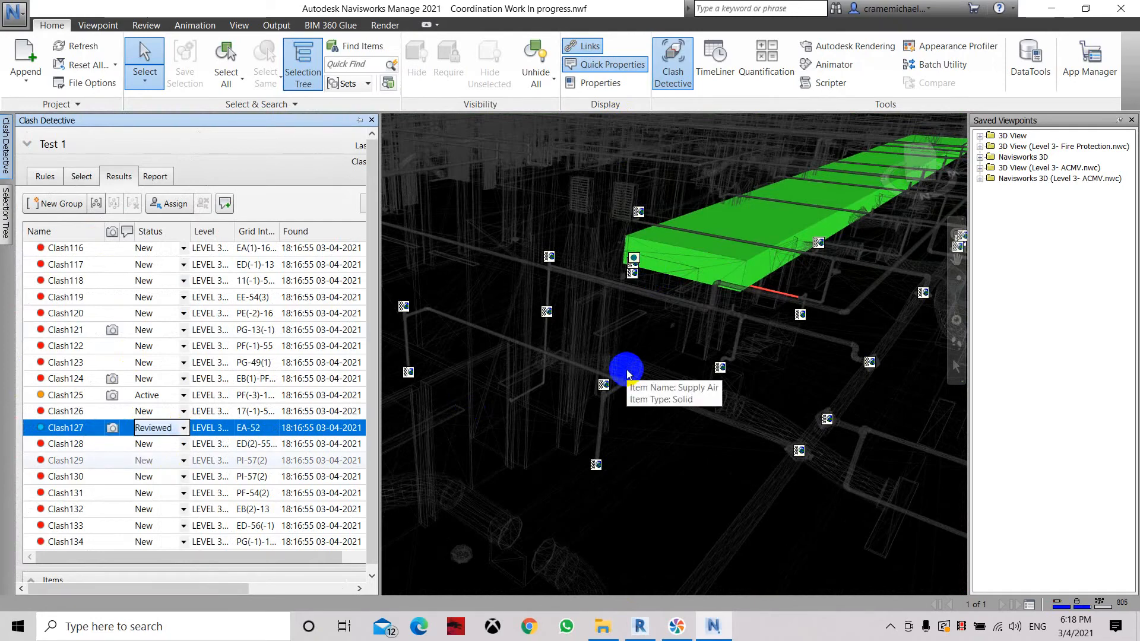
middle_click_drag(727, 271, 604, 301)
mouse_move(698, 266)
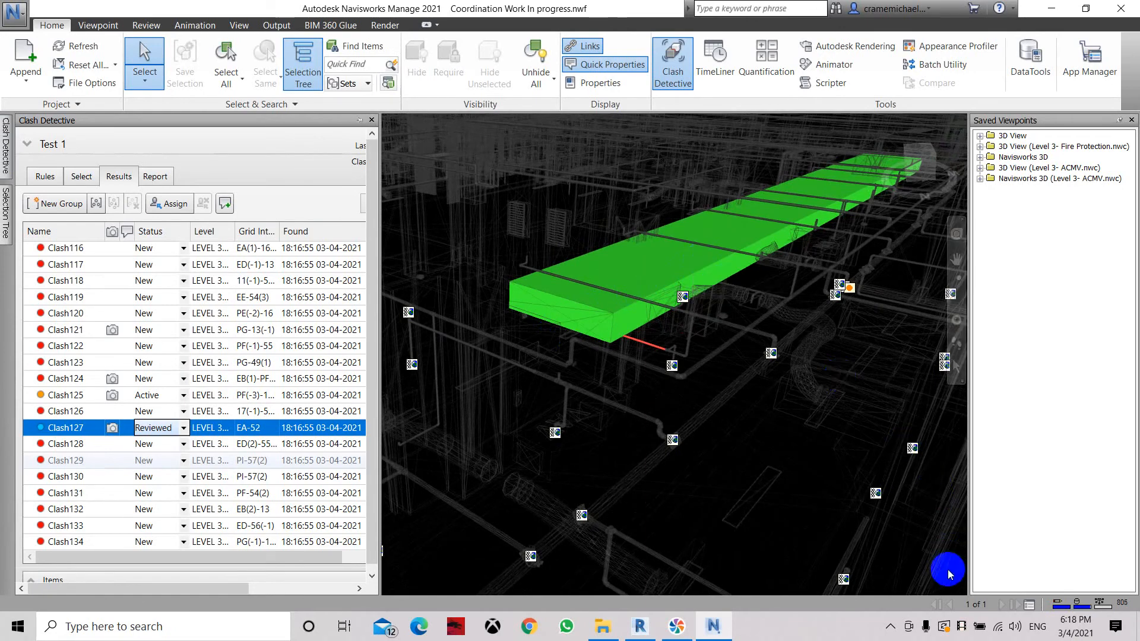
Look over the report contents and output settings for Test 1, and return to the clash results.
left_click(155, 176)
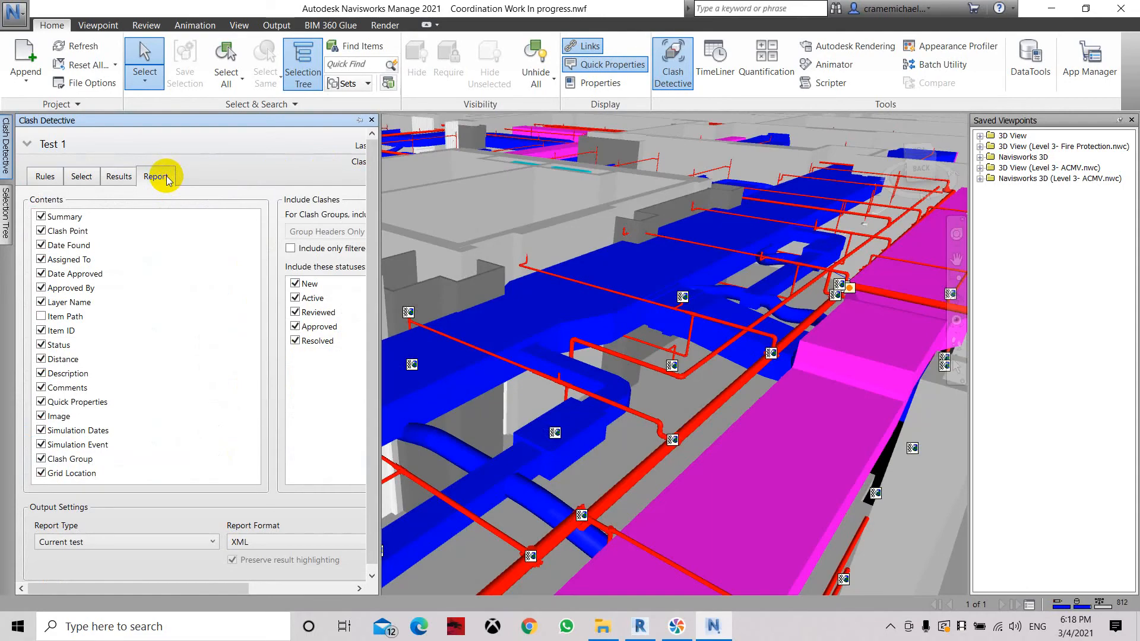
scroll(681, 233, "down", 3)
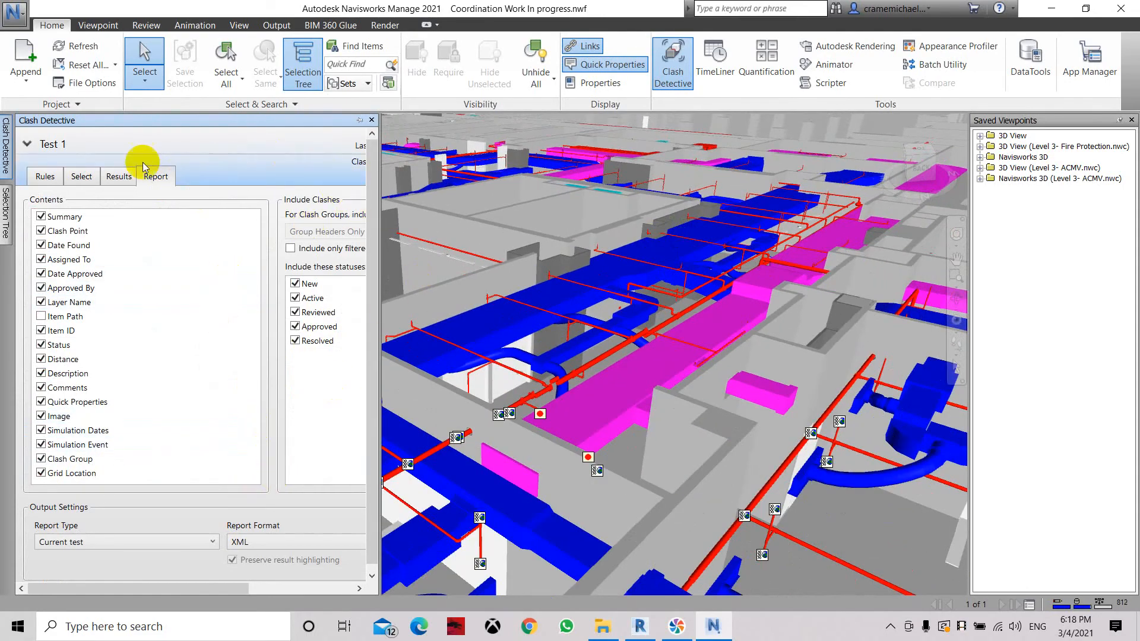
left_click(118, 176)
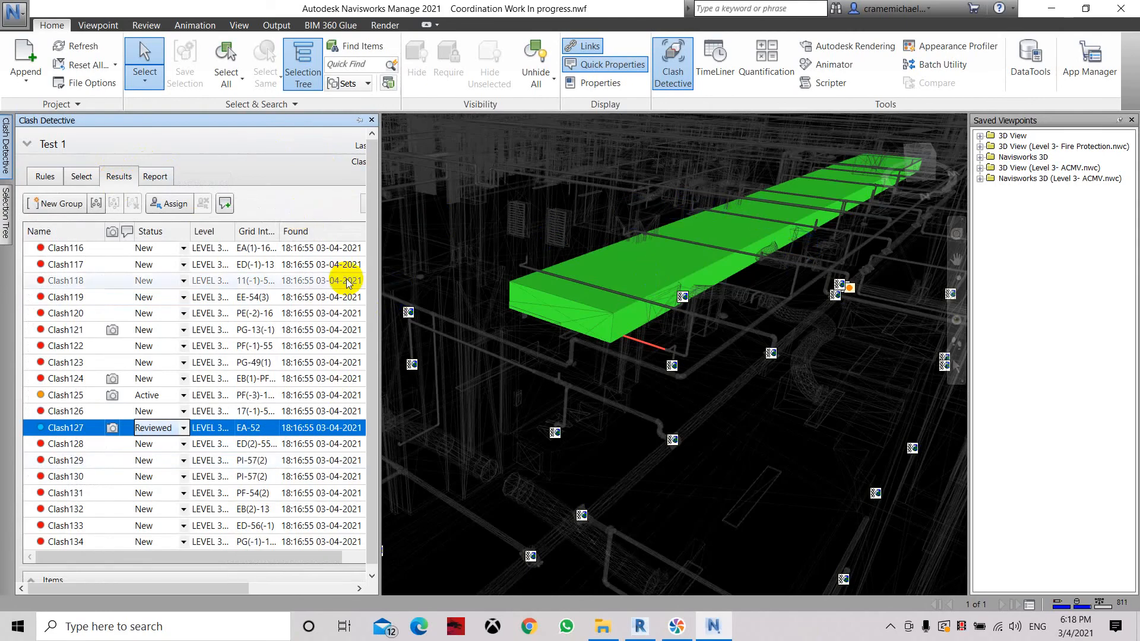
left_click(797, 298)
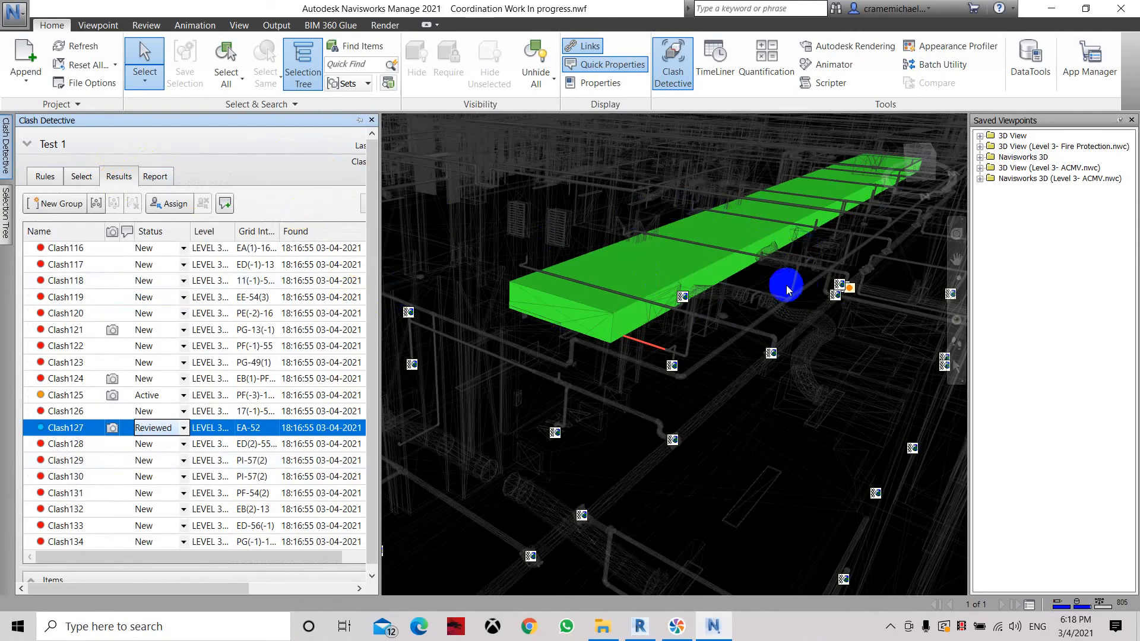